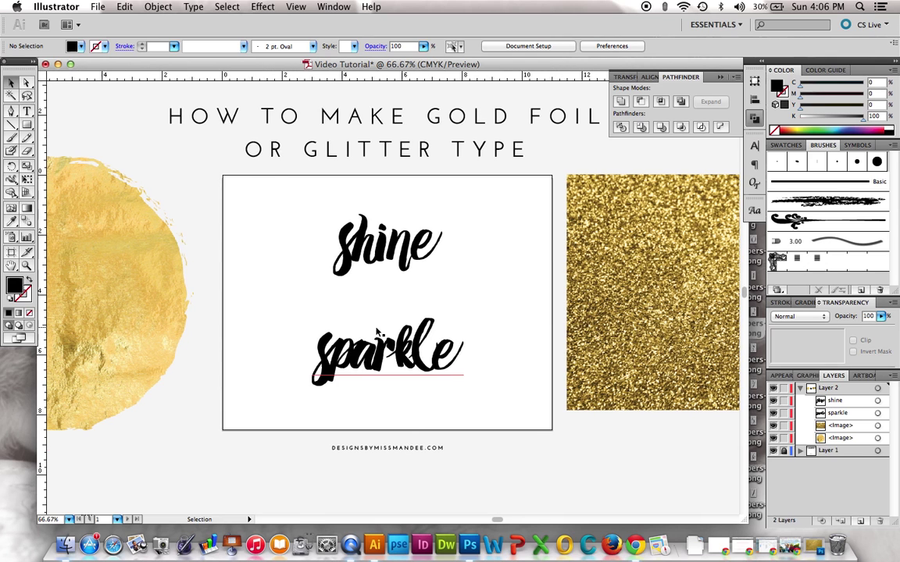
# Step: Clip the gold foil image to the word 'shine' so the foil fills only its letters
pyautogui.hscroll(-3, 243, 307)
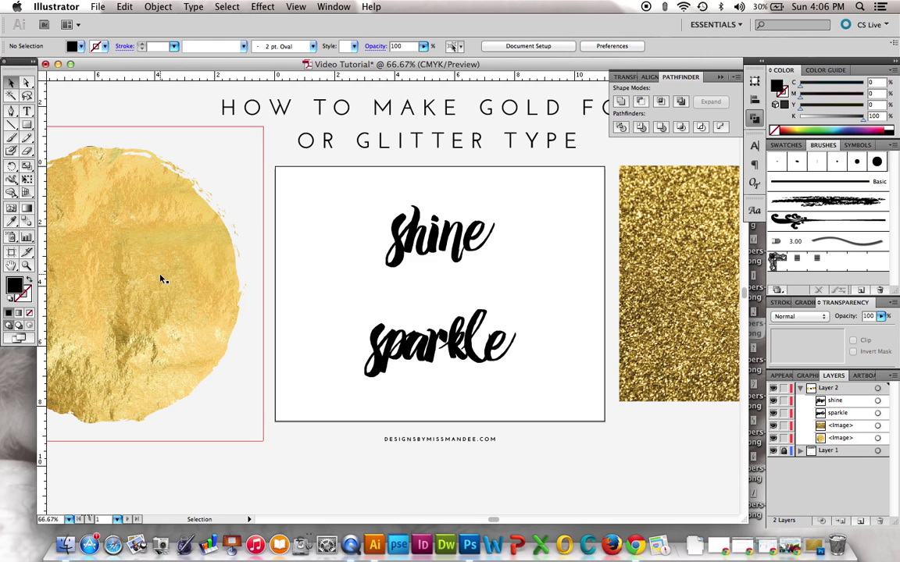
pyautogui.hscroll(3, 161, 278)
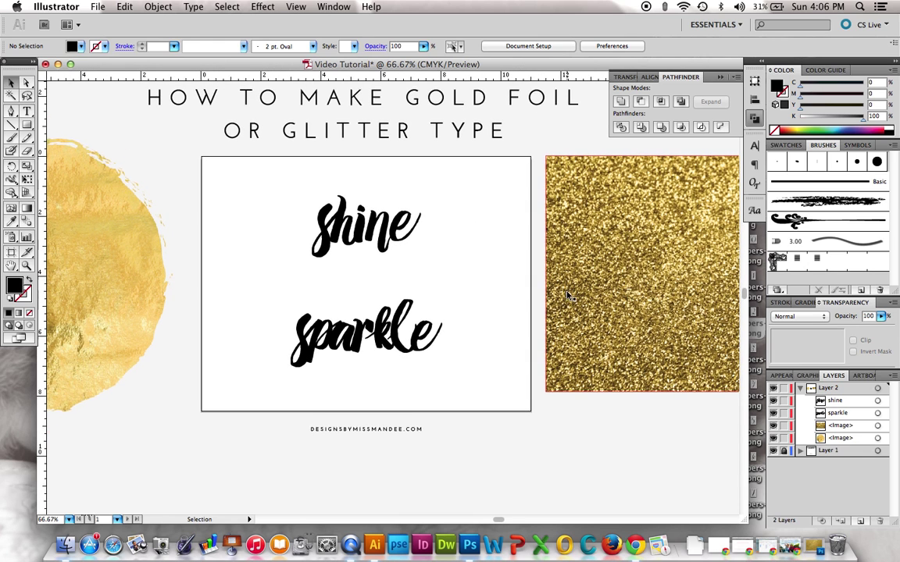
pyautogui.scroll(2, 567, 296)
pyautogui.hscroll(-1, 566, 296)
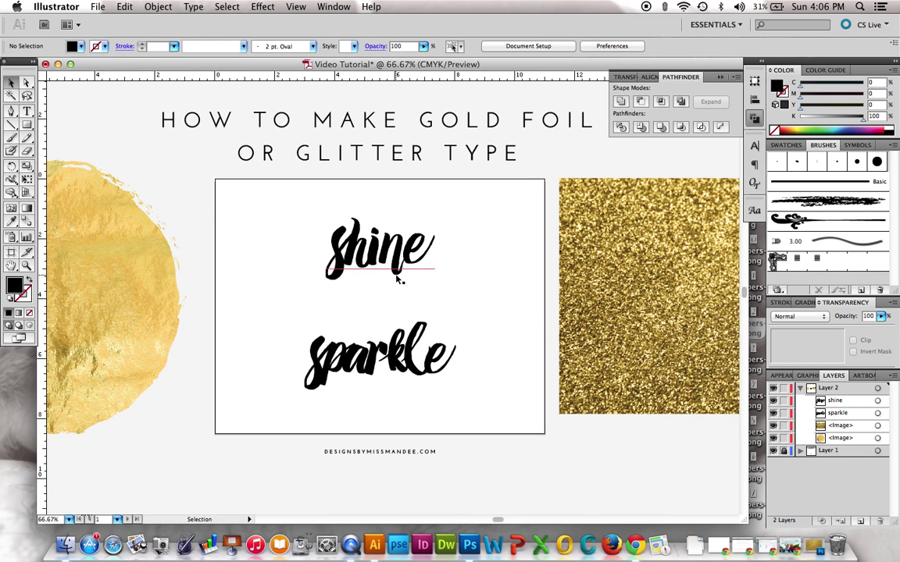
pyautogui.moveTo(103, 279); pyautogui.dragTo(437, 257)
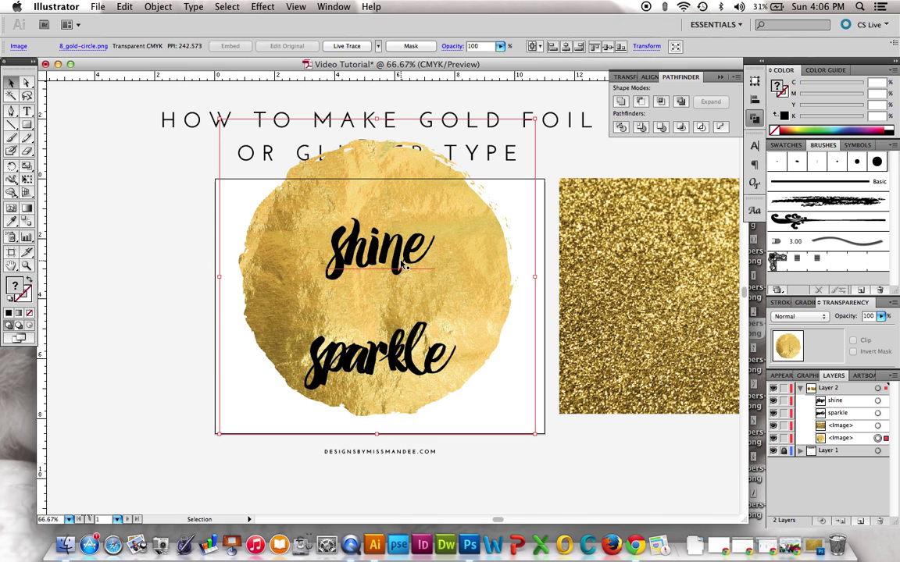
pyautogui.keyDown('shift'); pyautogui.click(402, 267); pyautogui.keyUp('shift')
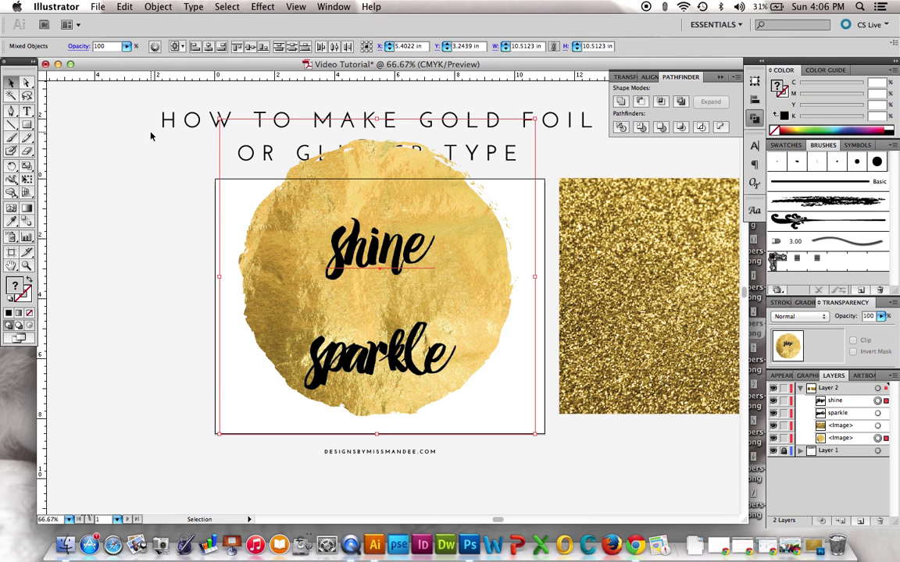
pyautogui.click(166, 7)
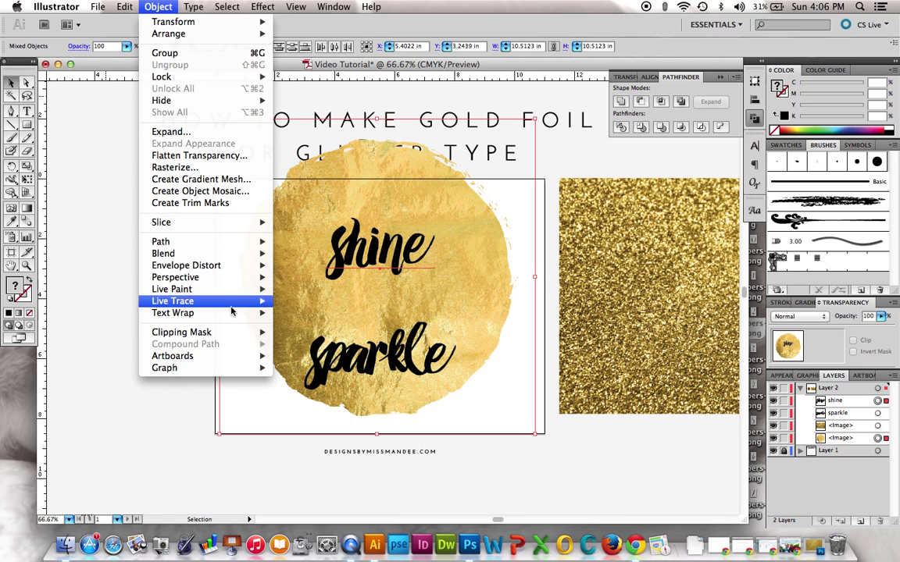
pyautogui.moveTo(220, 335)
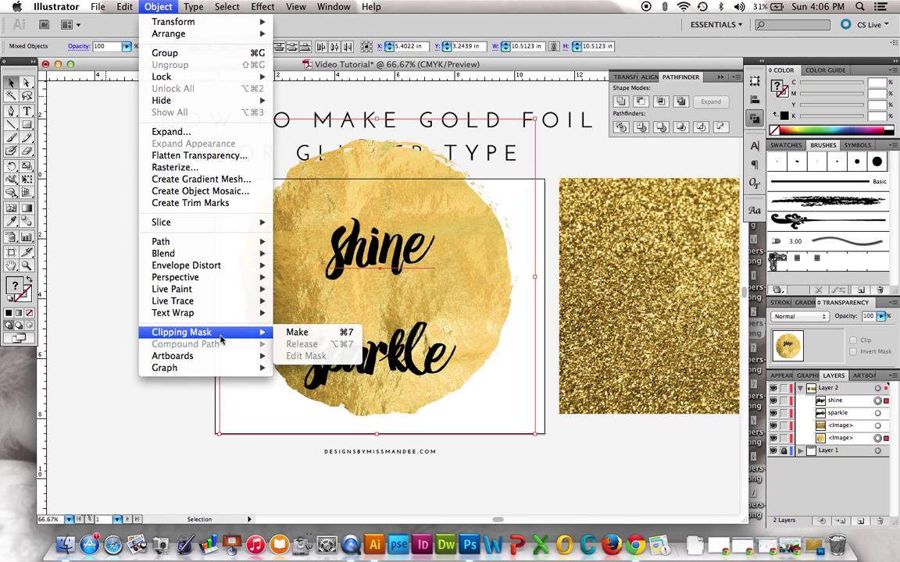
pyautogui.click(280, 332)
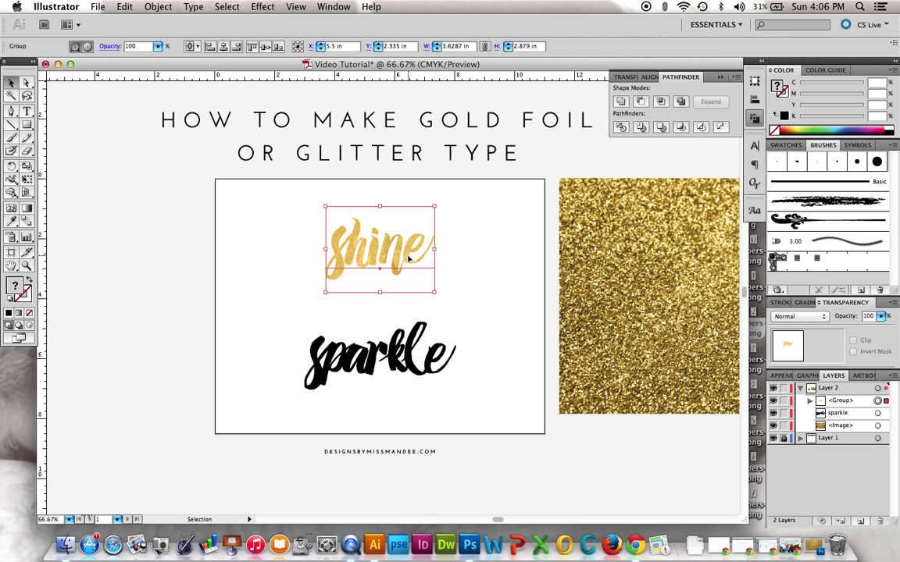
# Step: Clip the glitter image to 'sparkle', then undo the masks so both words are black again
pyautogui.moveTo(658, 278); pyautogui.dragTo(319, 323)
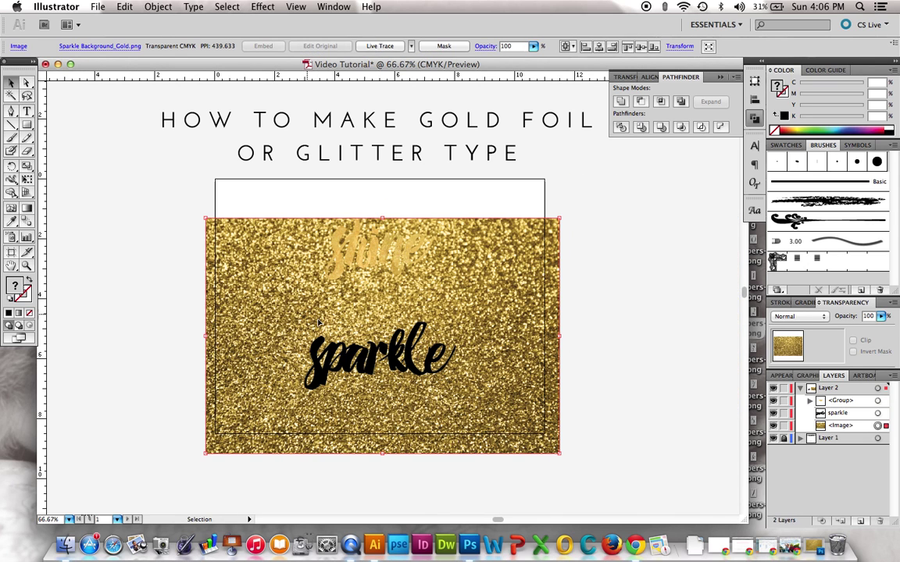
pyautogui.keyDown('shift'); pyautogui.click(321, 332); pyautogui.keyUp('shift')
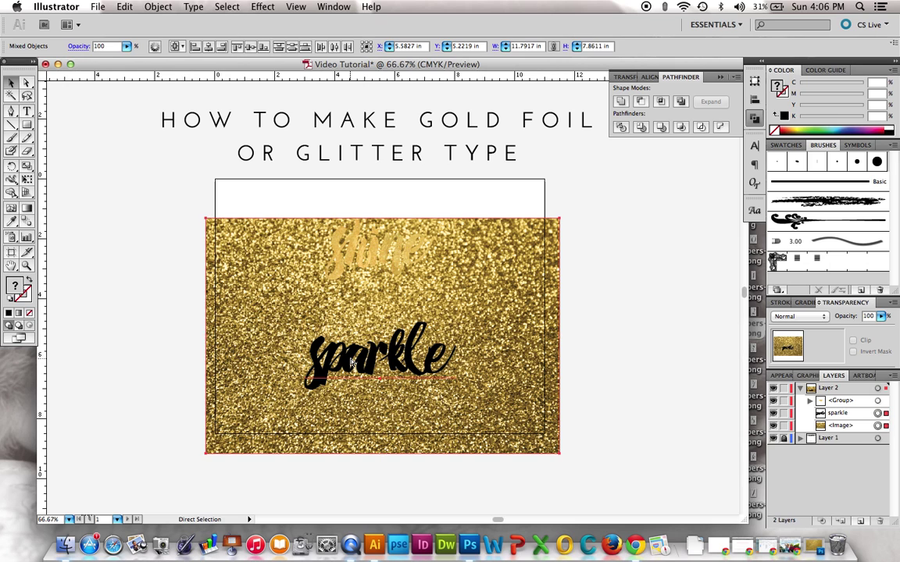
pyautogui.press('super+7')
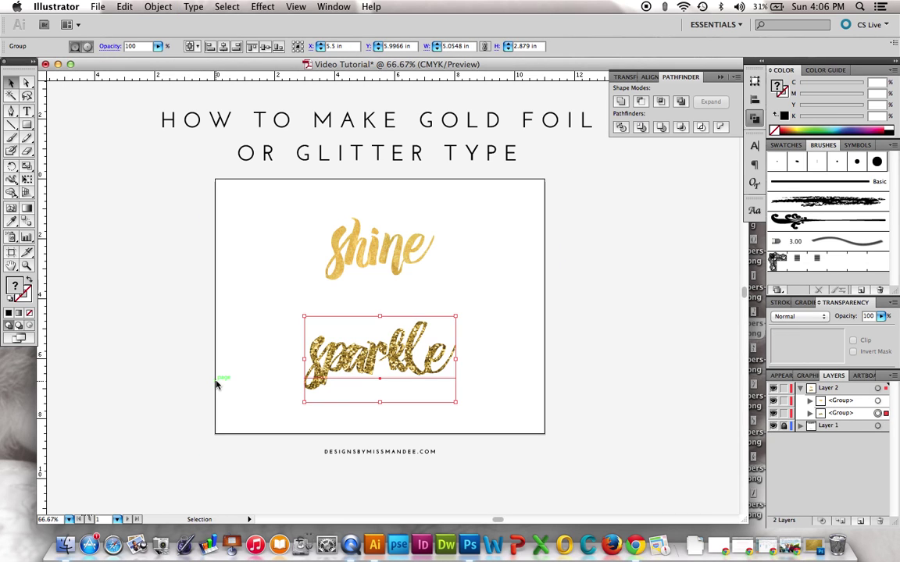
pyautogui.click(218, 384)
pyautogui.press('super+z')
pyautogui.press('super+z')
pyautogui.press('super+z')
pyautogui.press('super+z')
pyautogui.press('super+z')
pyautogui.press('super+z')
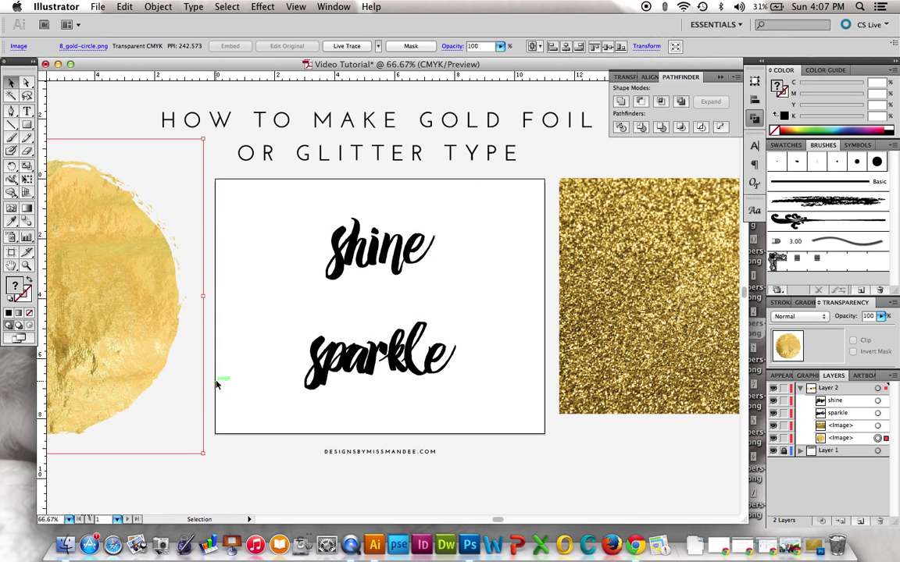
# Step: Place the gold foil circle behind both words, trying a clipping mask and undoing it
pyautogui.click(250, 382)
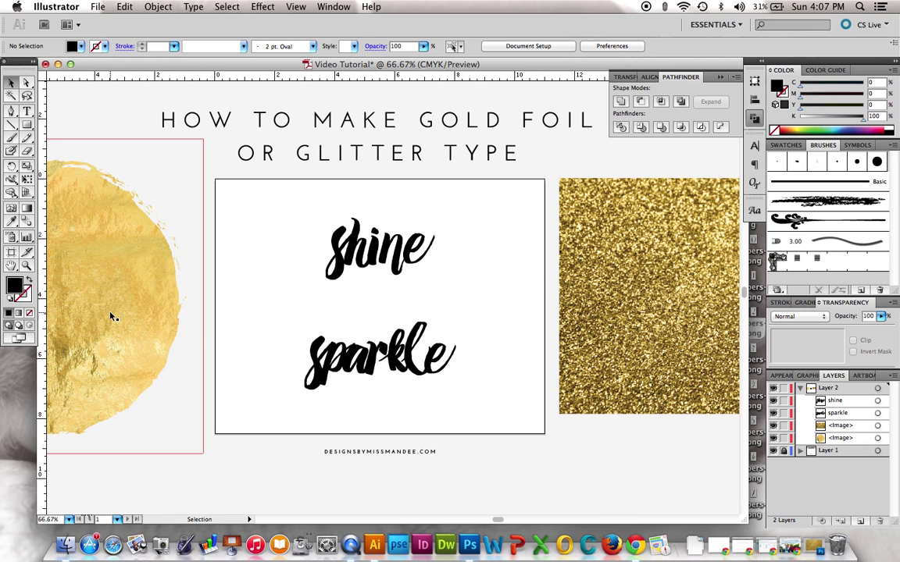
pyautogui.moveTo(97, 311); pyautogui.dragTo(477, 307)
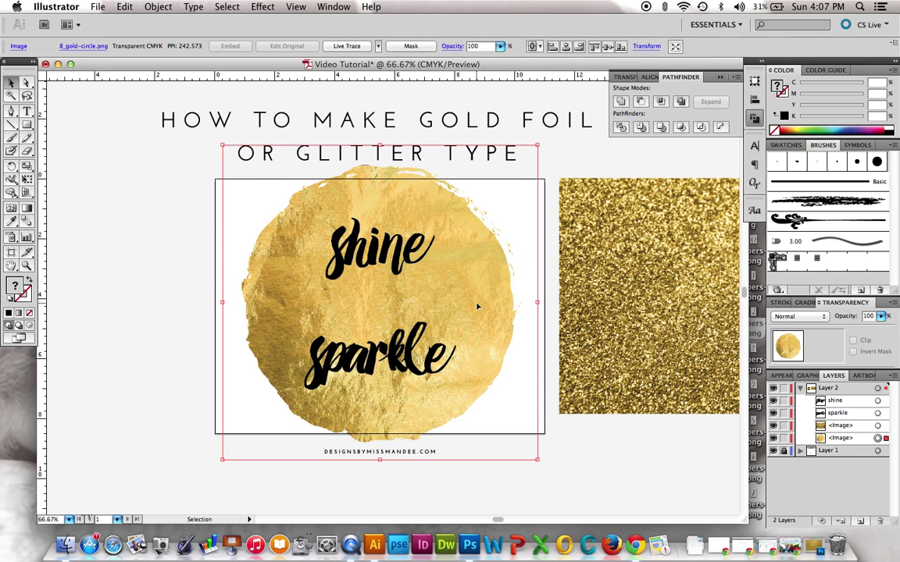
pyautogui.keyDown('shift'); pyautogui.click(398, 267); pyautogui.keyUp('shift')
pyautogui.keyDown('shift'); pyautogui.click(400, 364); pyautogui.keyUp('shift')
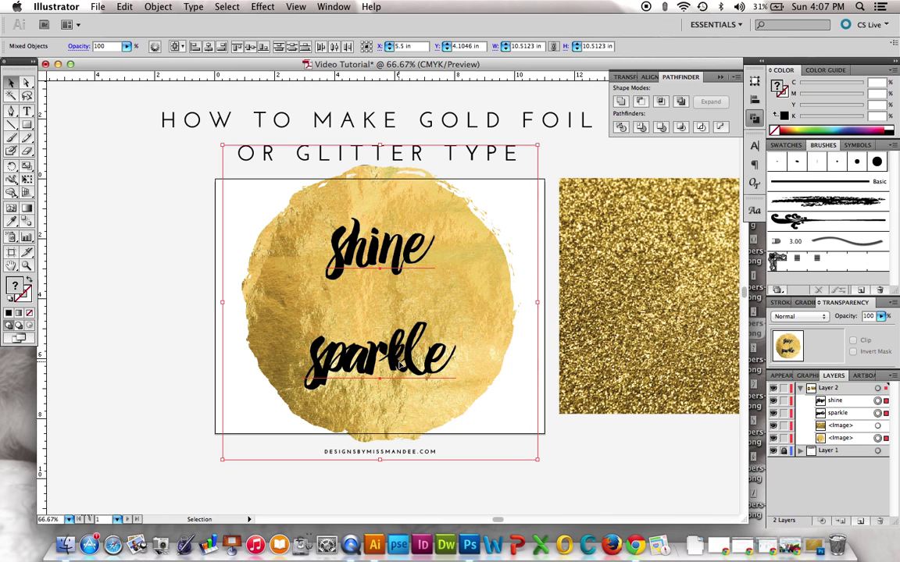
pyautogui.press('super+7')
pyautogui.click(396, 269)
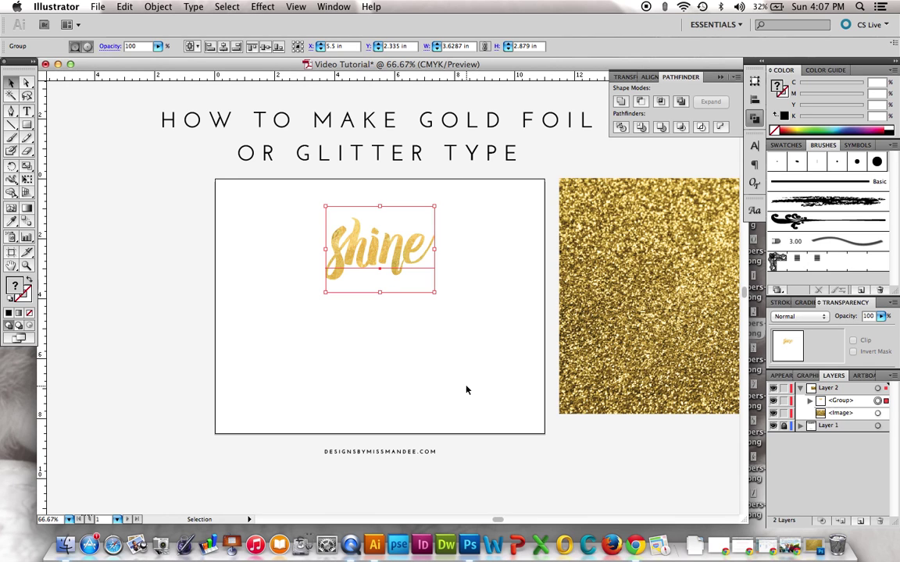
pyautogui.press('super+z')
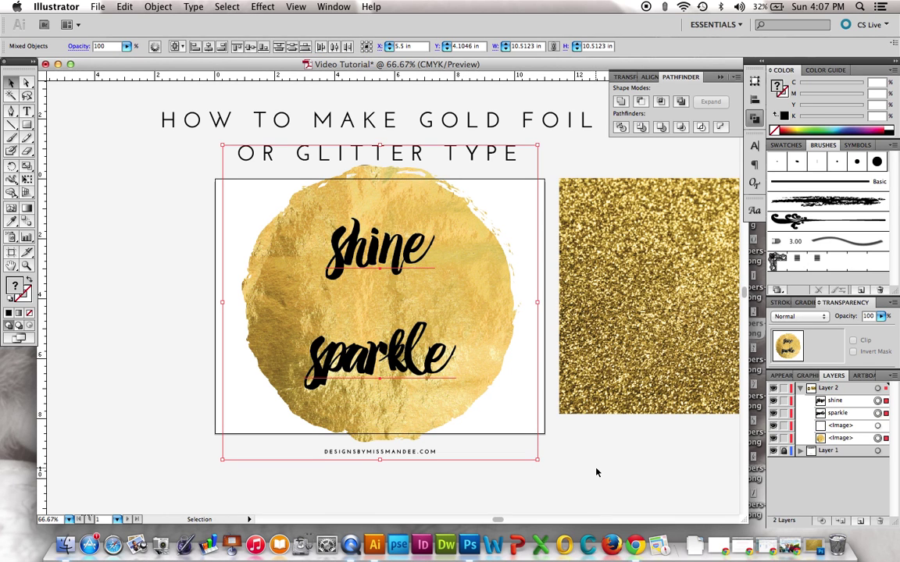
pyautogui.click(596, 472)
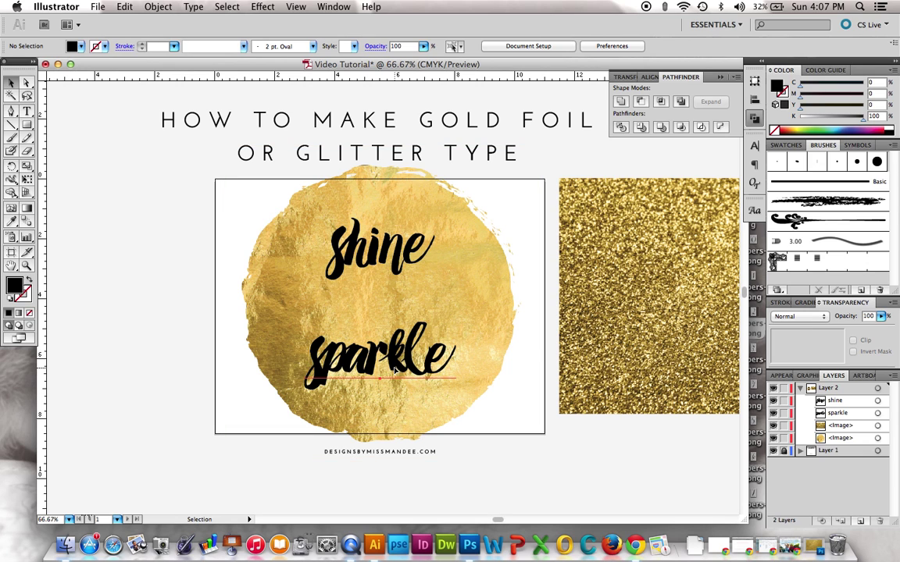
# Step: Convert the 'shine' and 'sparkle' text to outlines
pyautogui.click(397, 374)
pyautogui.keyDown('shift'); pyautogui.click(405, 264); pyautogui.keyUp('shift')
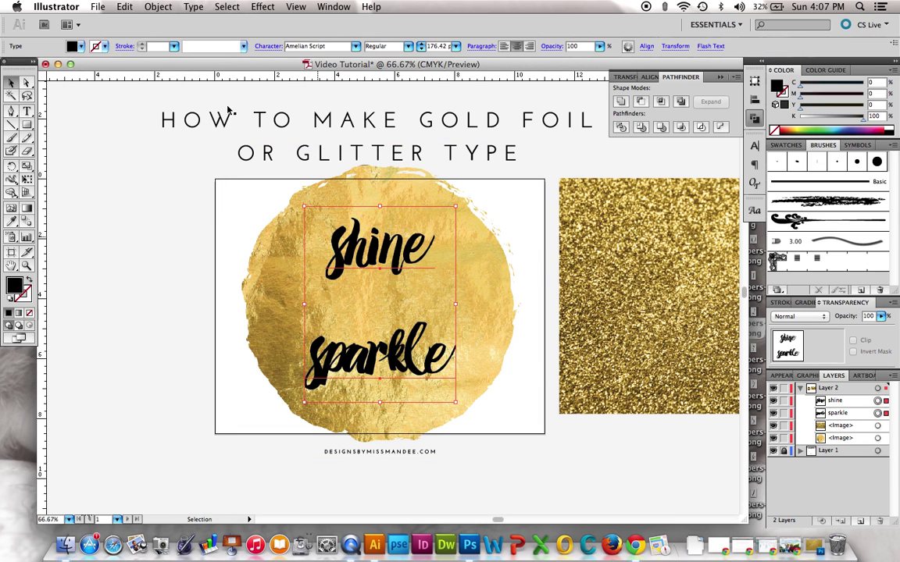
pyautogui.click(216, 7)
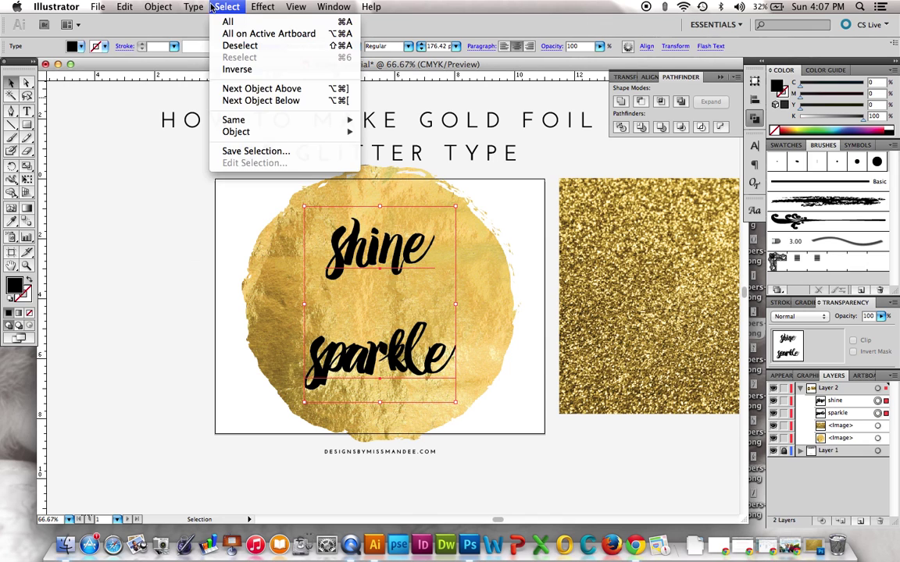
pyautogui.moveTo(198, 7)
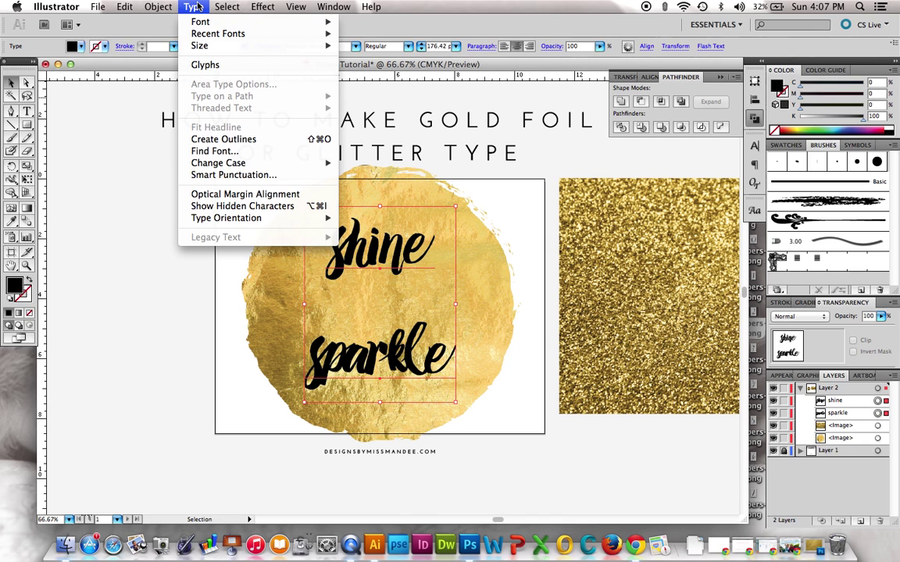
pyautogui.click(227, 139)
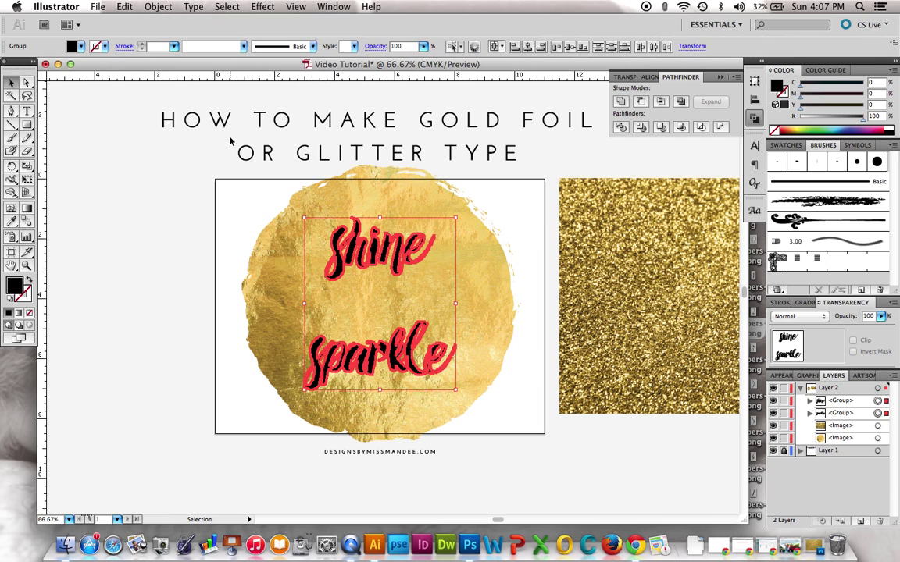
# Step: Inspect the outlined lettering's anchor points, zooming to 100%, 150%, then back to 66.67%
pyautogui.press('super+shift+b')
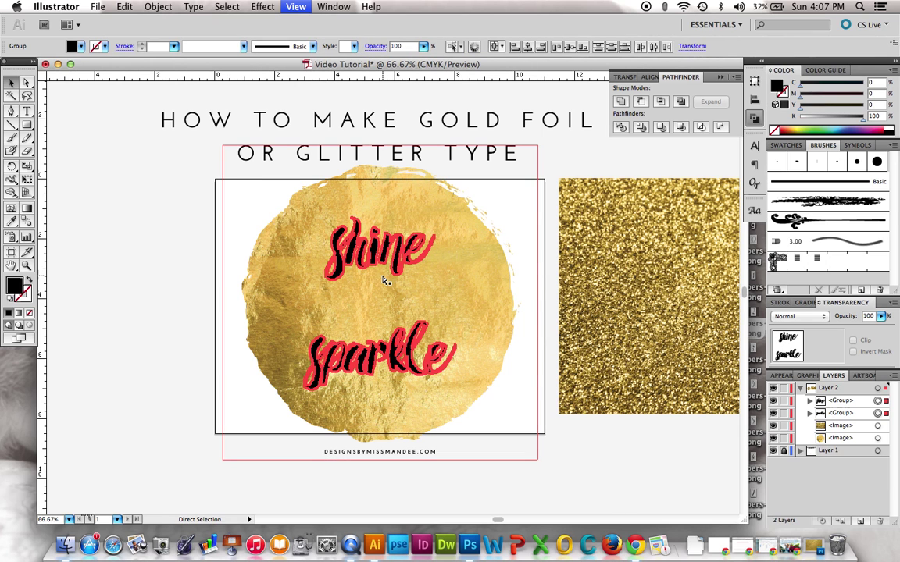
pyautogui.press('super+1')
pyautogui.press('v')
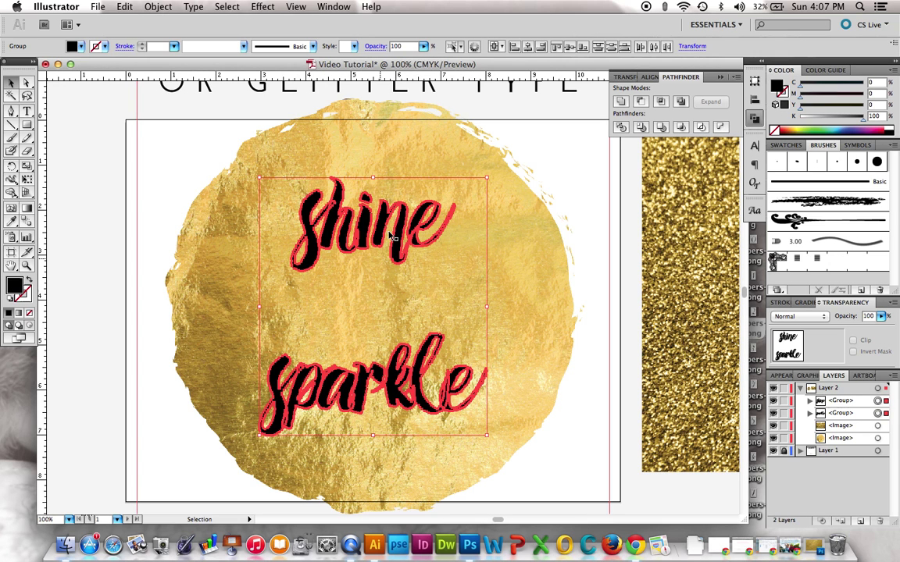
pyautogui.press('a')
pyautogui.press('super+equal')
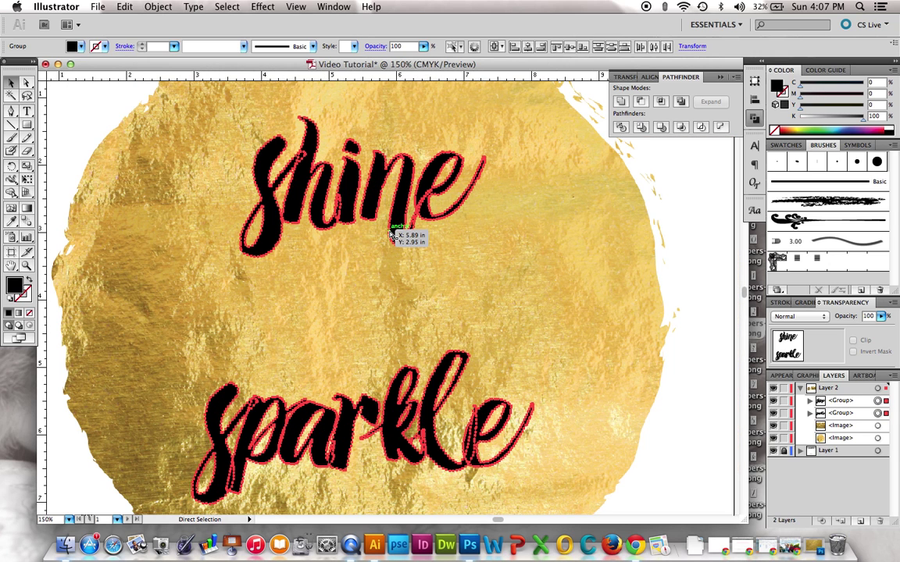
pyautogui.press('super+minus')
pyautogui.press('super+minus')
pyautogui.press('v')
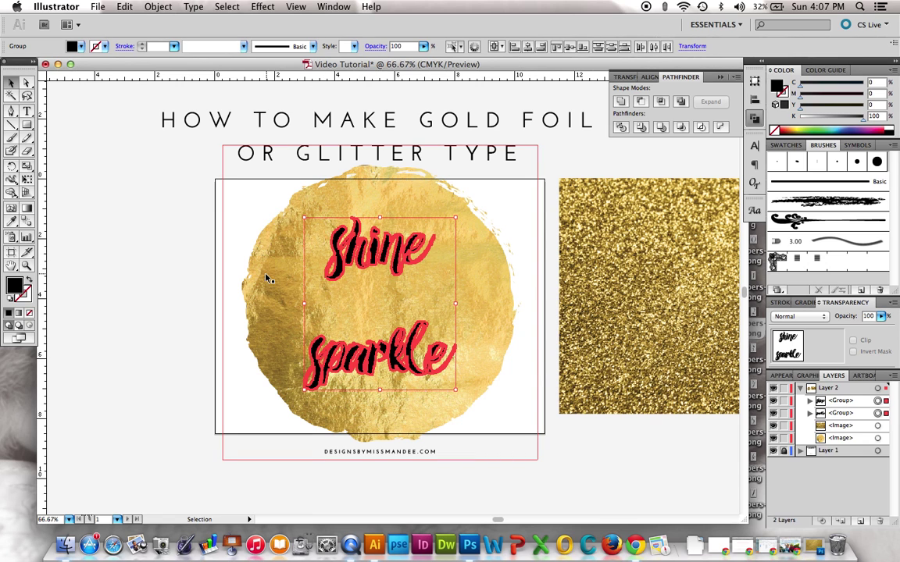
pyautogui.keyDown('shift'); pyautogui.click(282, 298); pyautogui.keyUp('shift')
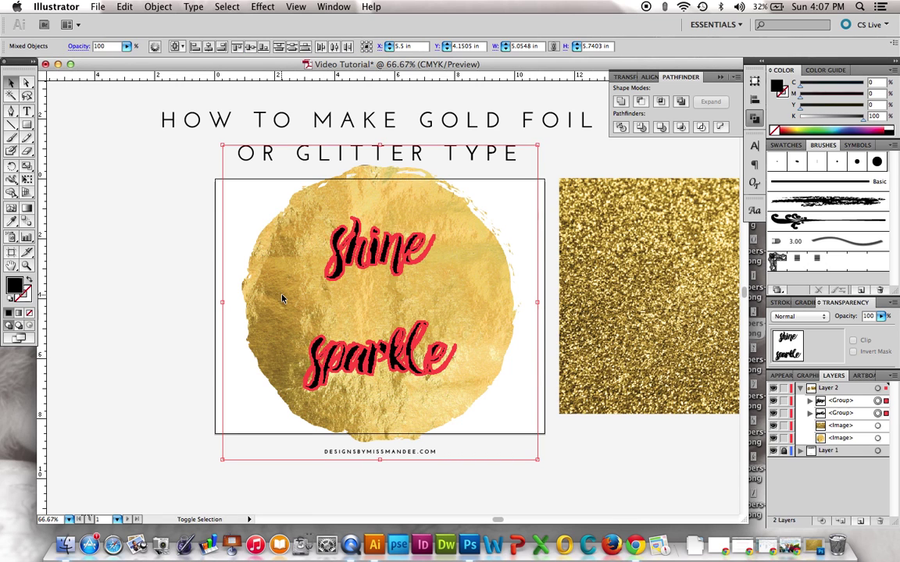
pyautogui.press('super+7')
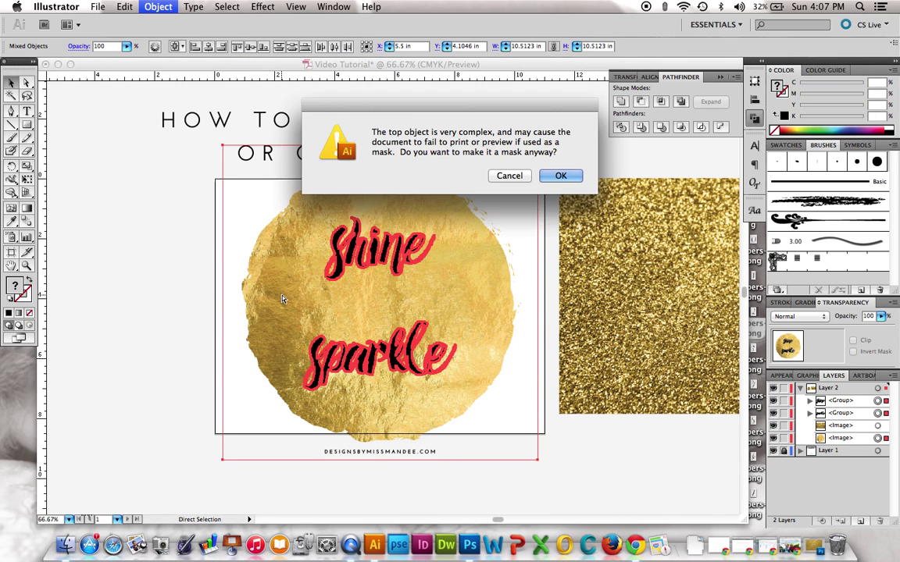
pyautogui.click(570, 176)
pyautogui.click(522, 339)
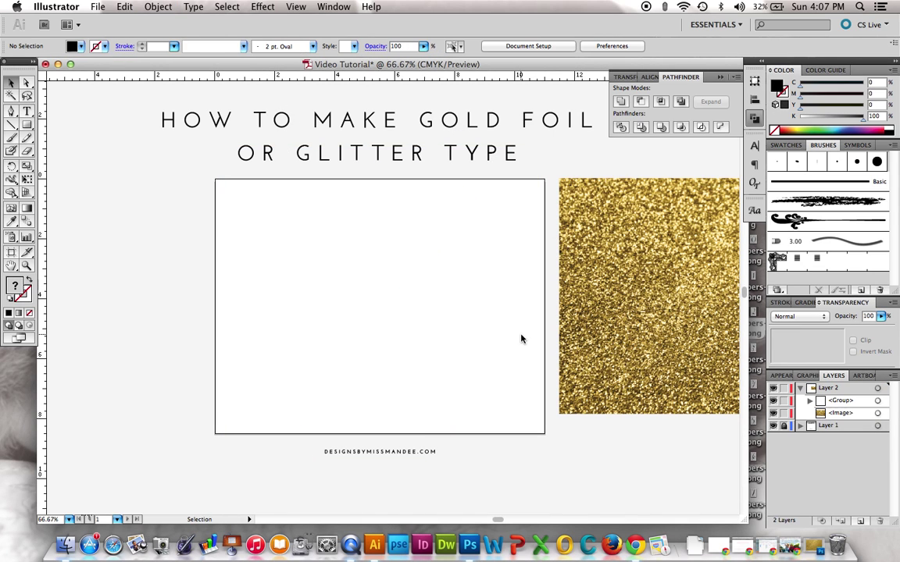
pyautogui.press('super+z')
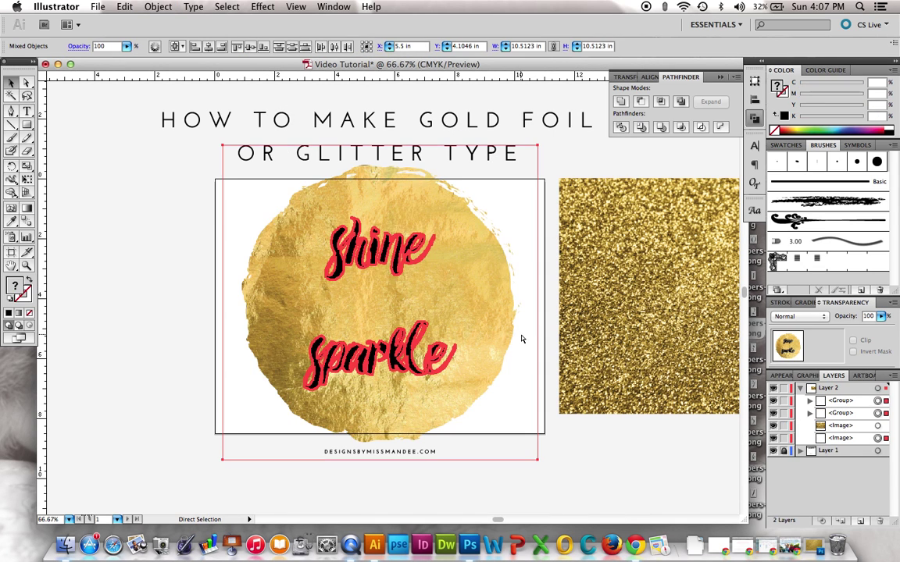
pyautogui.click(584, 475)
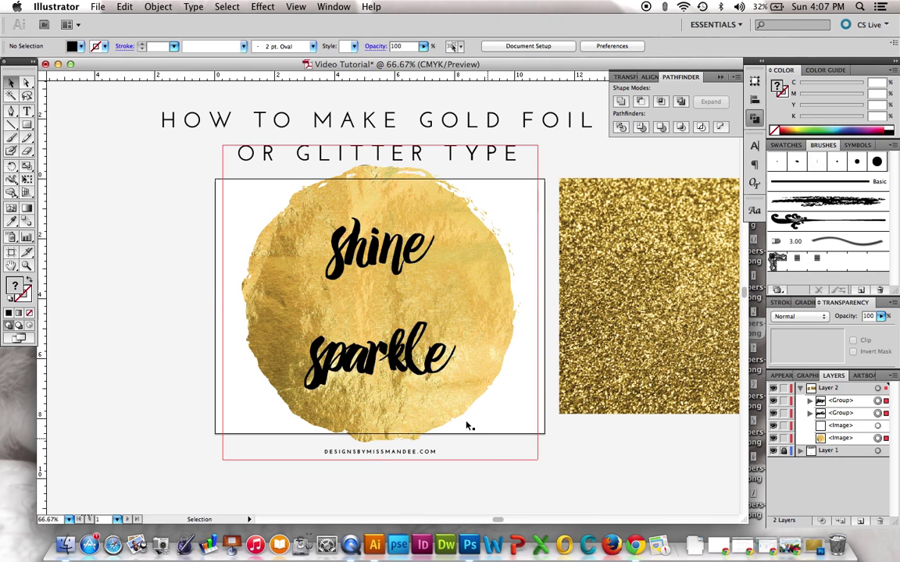
pyautogui.click(411, 368)
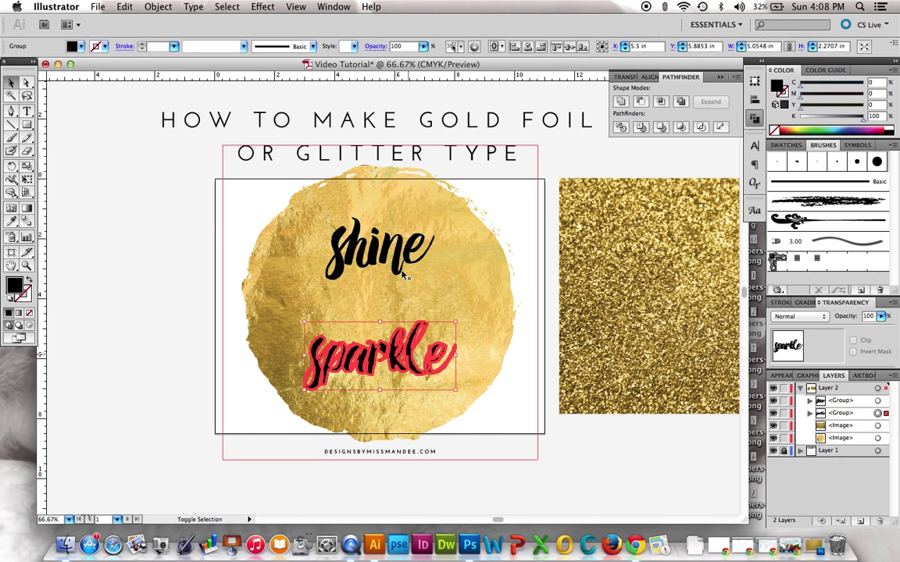
# Step: Unite the shine and sparkle lettering with Pathfinder, then view it at 150%
pyautogui.keyDown('shift'); pyautogui.click(414, 264); pyautogui.keyUp('shift')
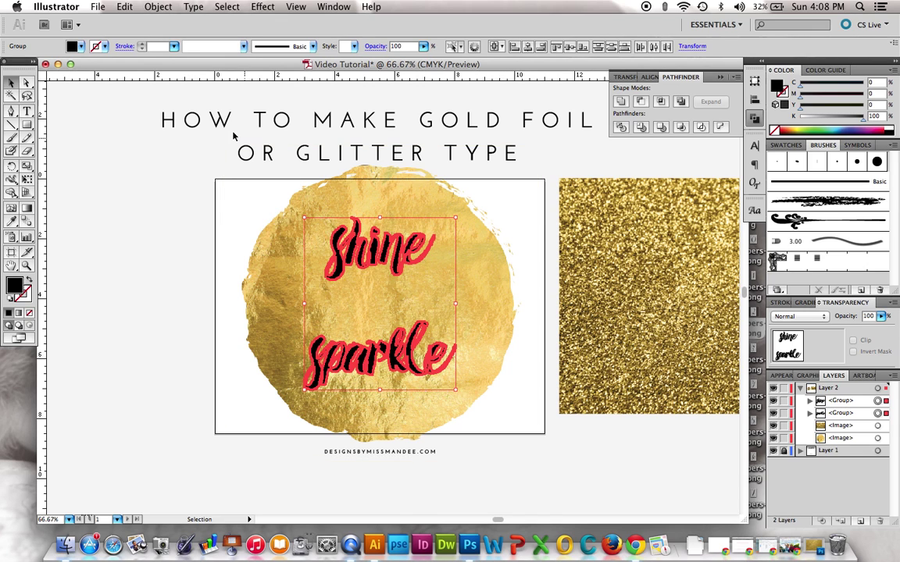
pyautogui.click(333, 7)
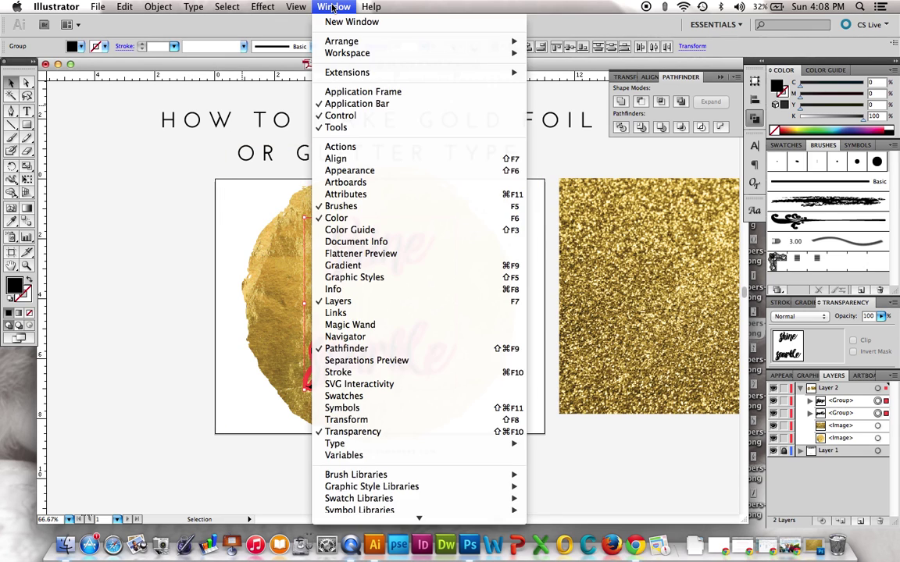
pyautogui.click(353, 352)
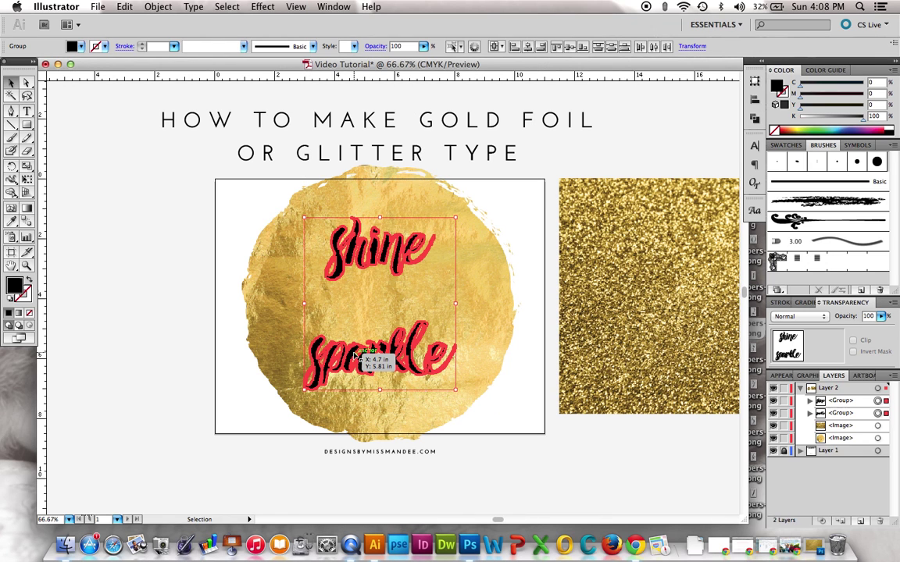
pyautogui.click(756, 118)
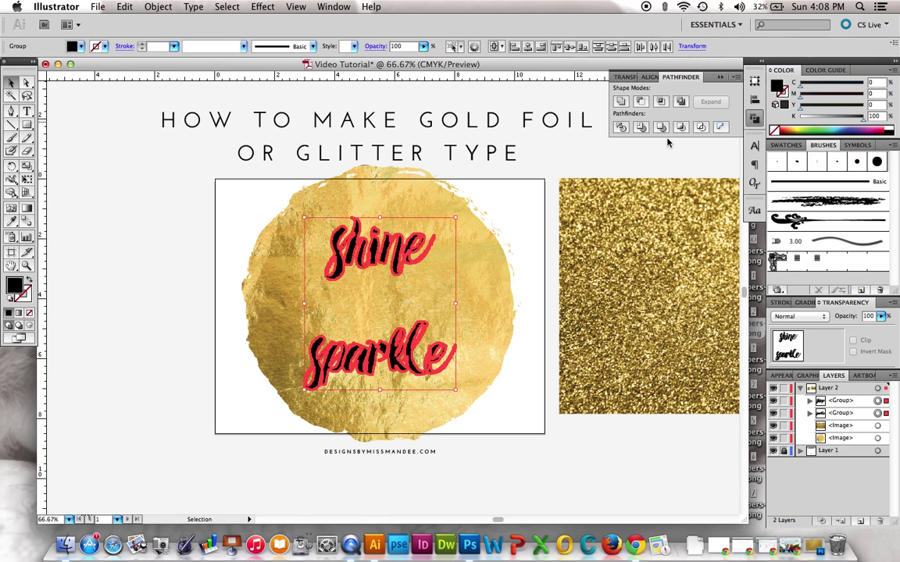
pyautogui.click(621, 103)
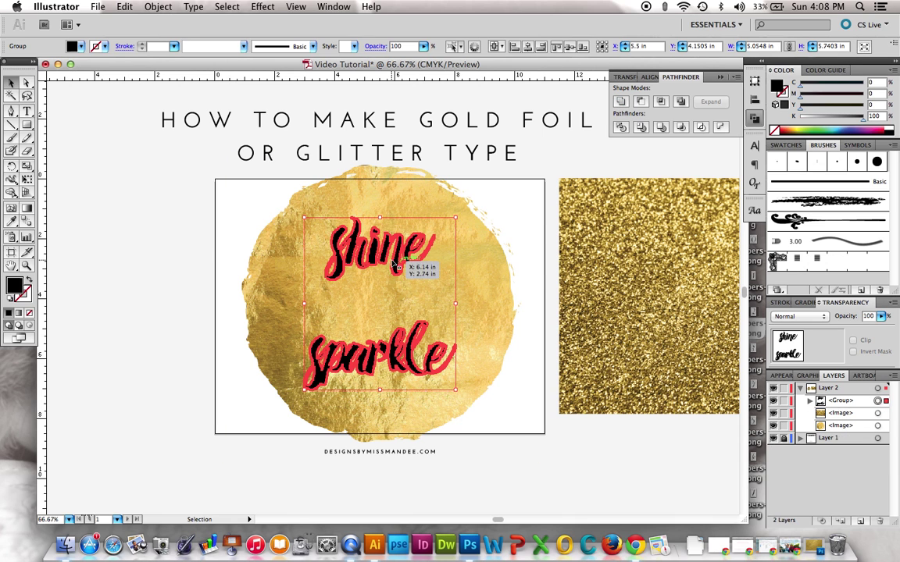
pyautogui.press('super+shift+a')
pyautogui.press('super+1')
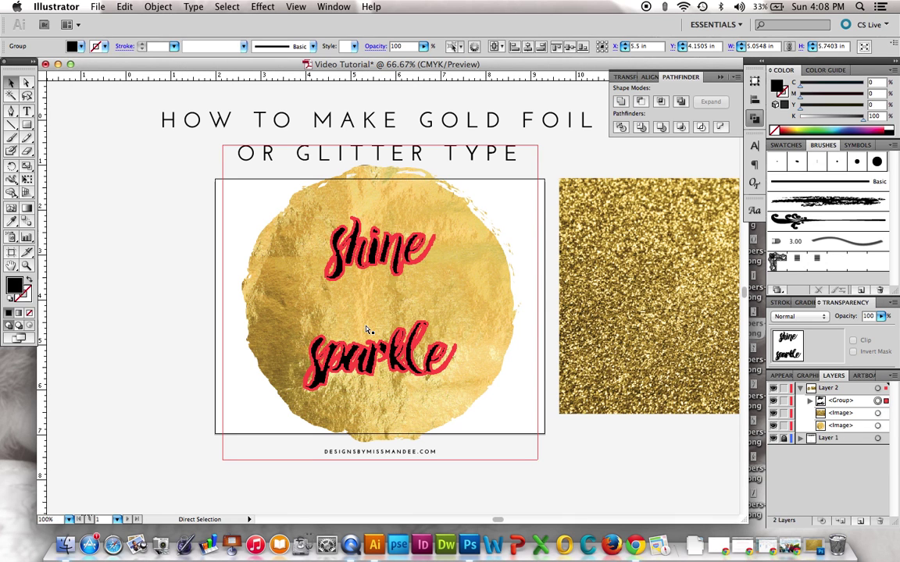
pyautogui.press('super+equal')
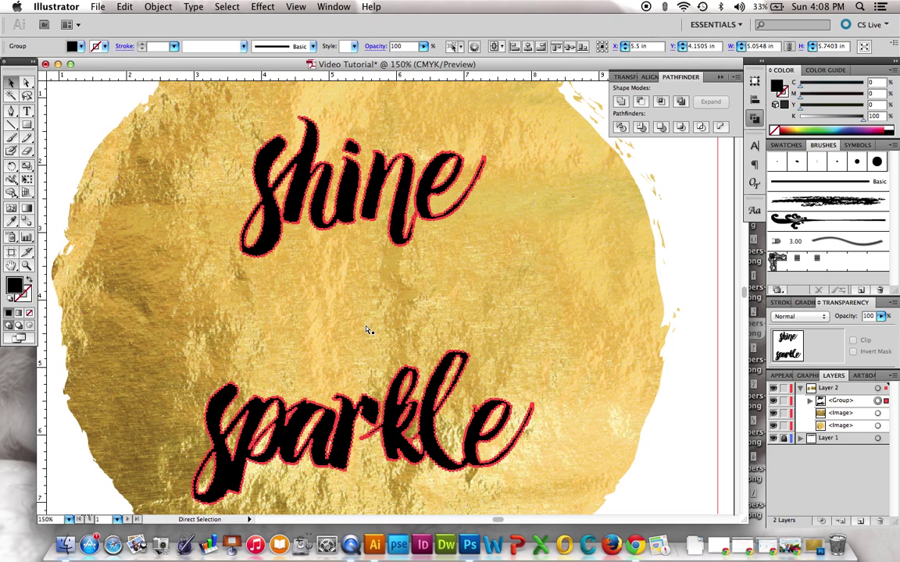
pyautogui.press('v')
pyautogui.click(301, 178)
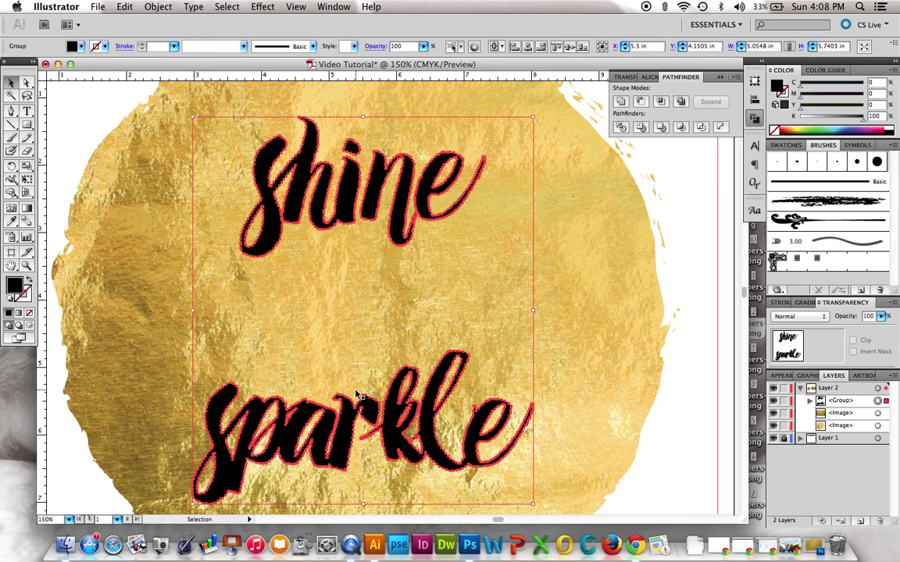
pyautogui.keyDown('shift'); pyautogui.click(109, 354); pyautogui.keyUp('shift')
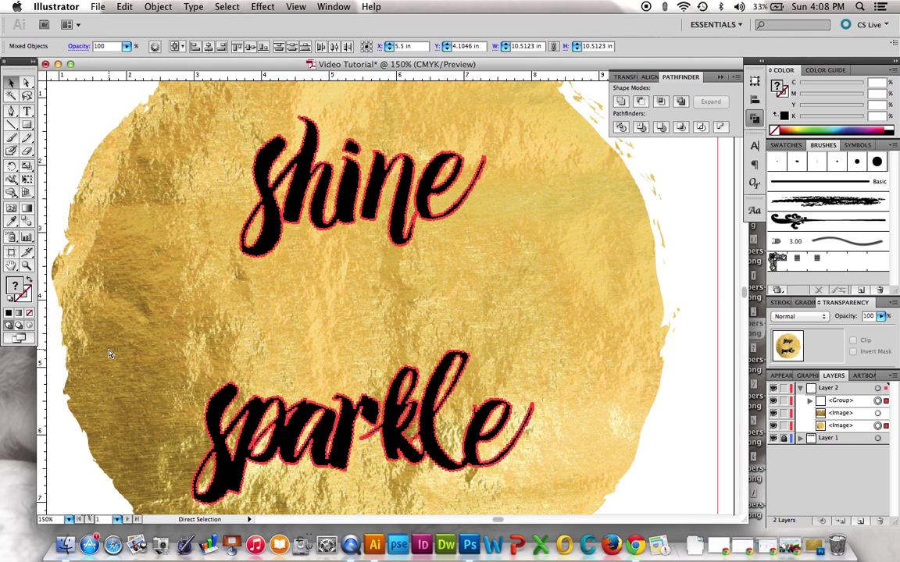
pyautogui.press('super+7')
pyautogui.click(560, 175)
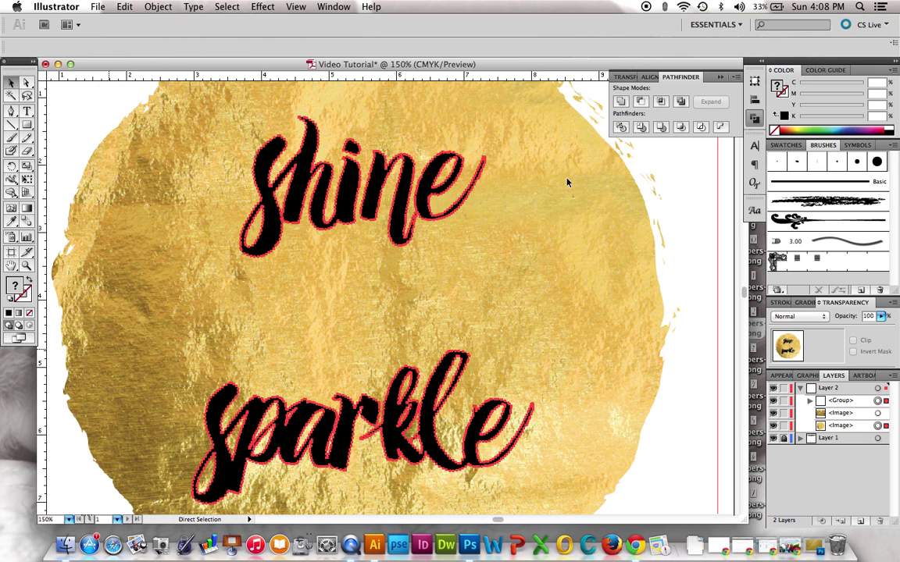
pyautogui.press('super+z')
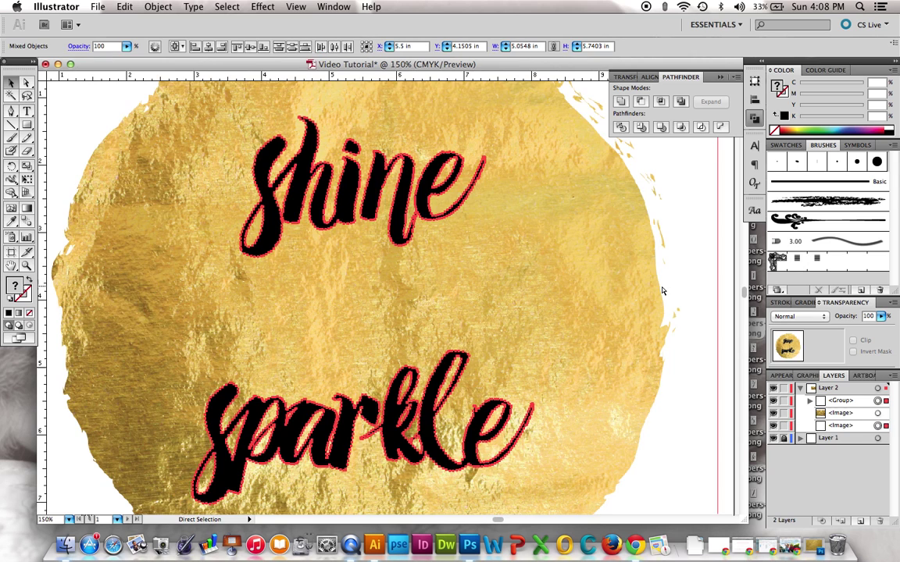
pyautogui.press('super+minus')
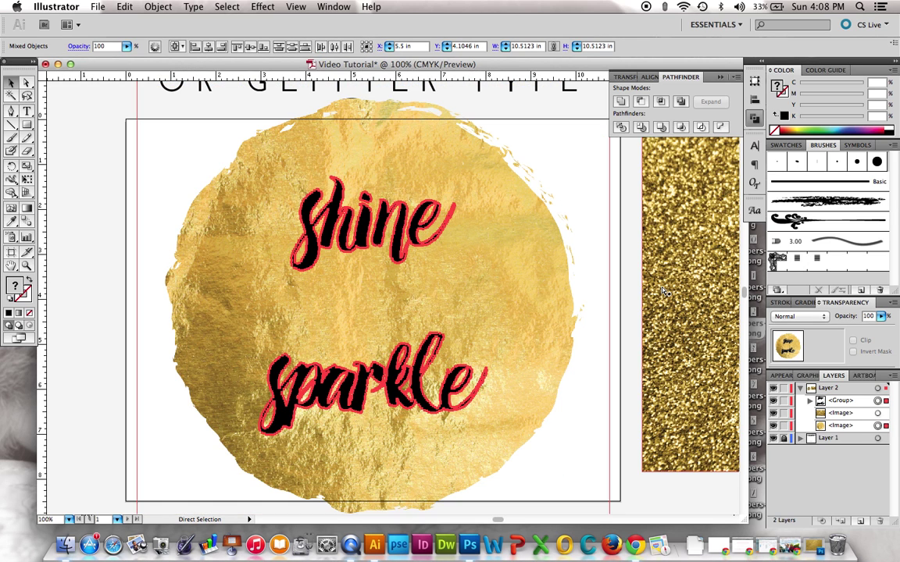
pyautogui.click(627, 294)
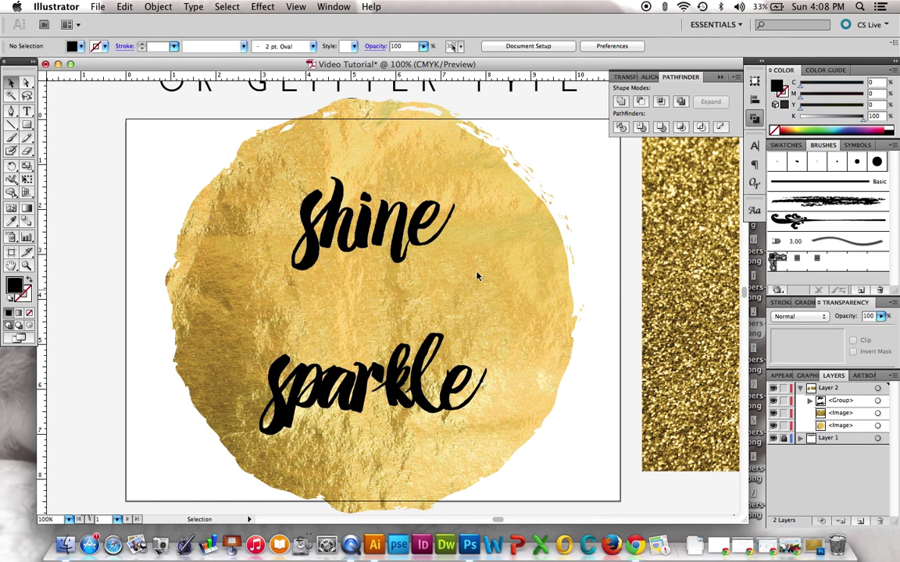
pyautogui.click(399, 241)
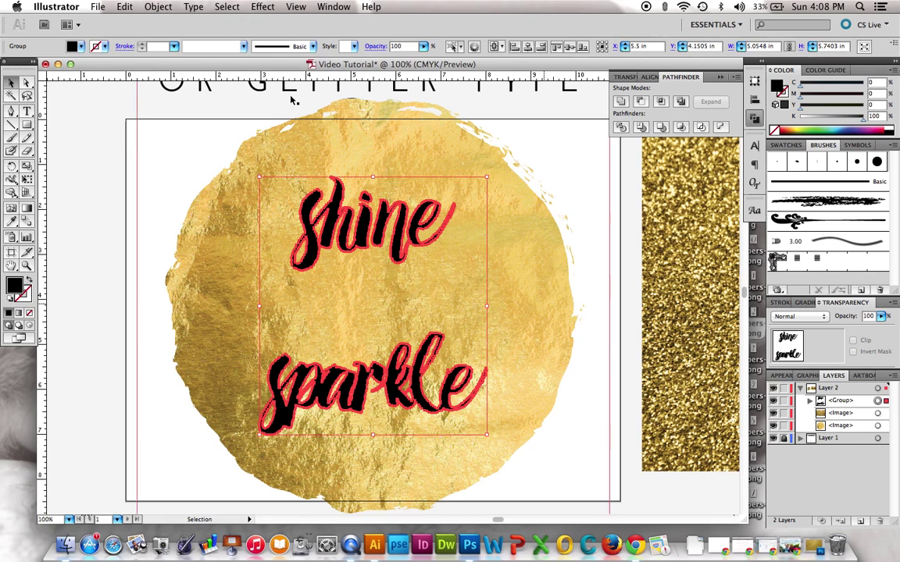
# Step: Try a compound path, undo it, and inspect the lettering group's contents in Layers
pyautogui.click(158, 7)
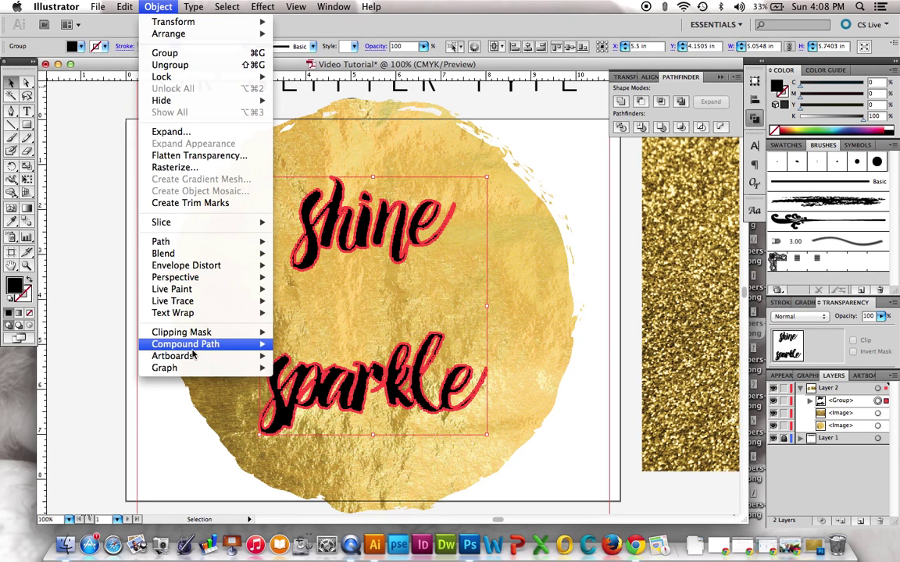
pyautogui.moveTo(195, 348)
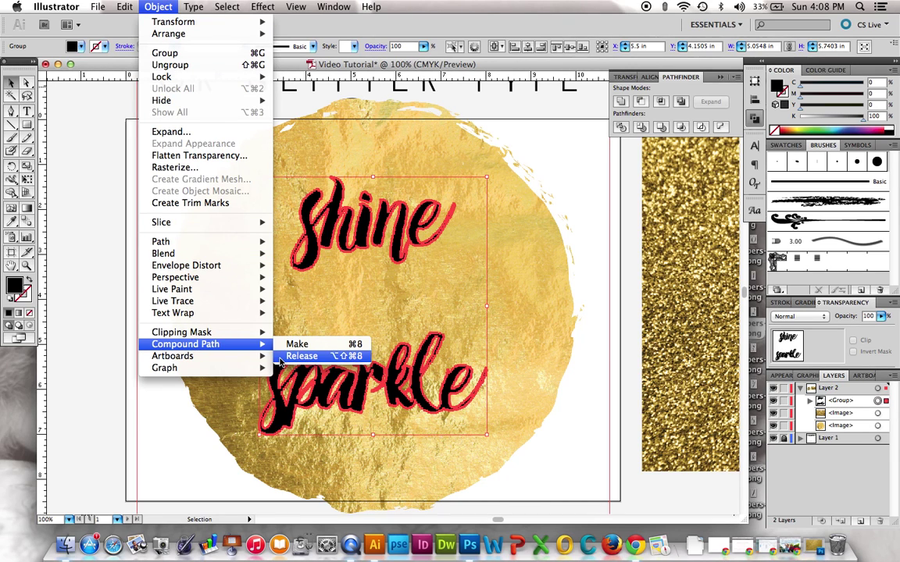
pyautogui.click(299, 345)
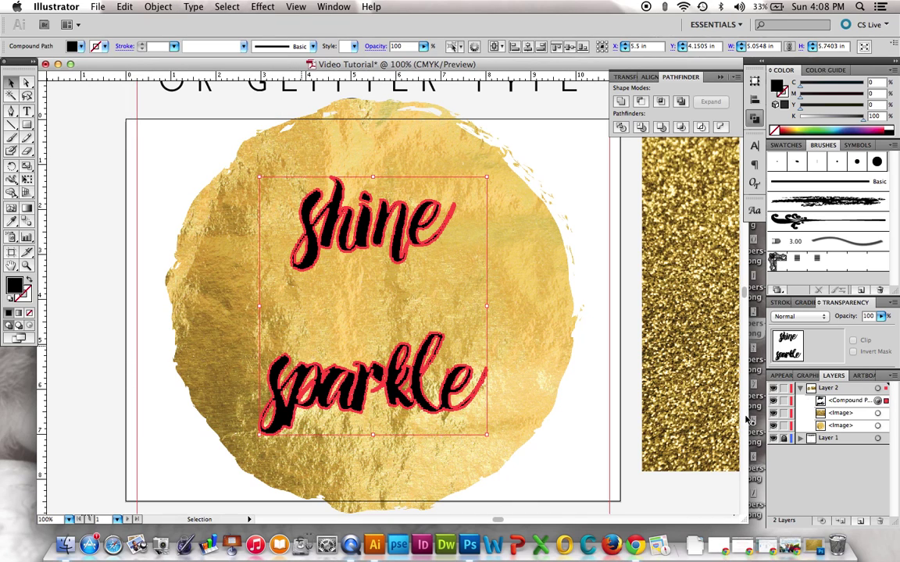
pyautogui.press('super+z')
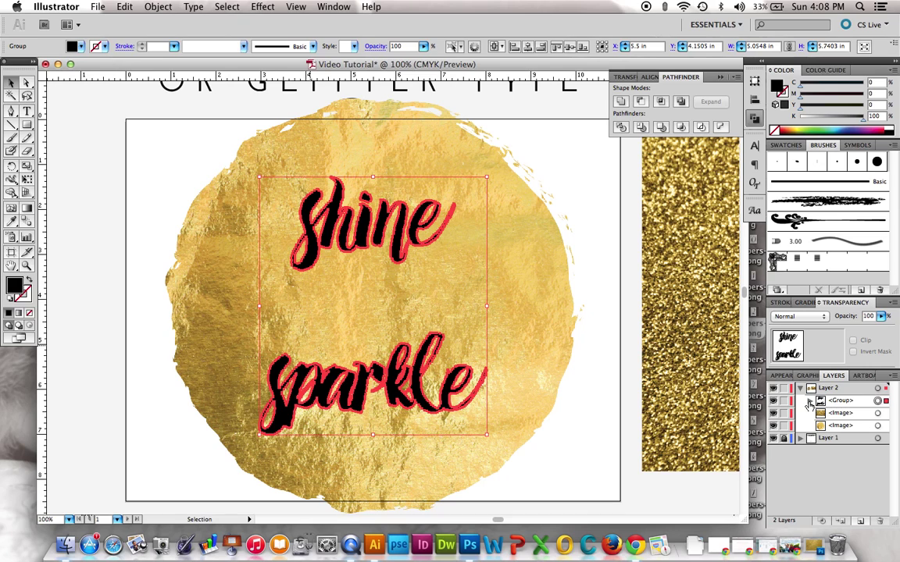
pyautogui.click(809, 402)
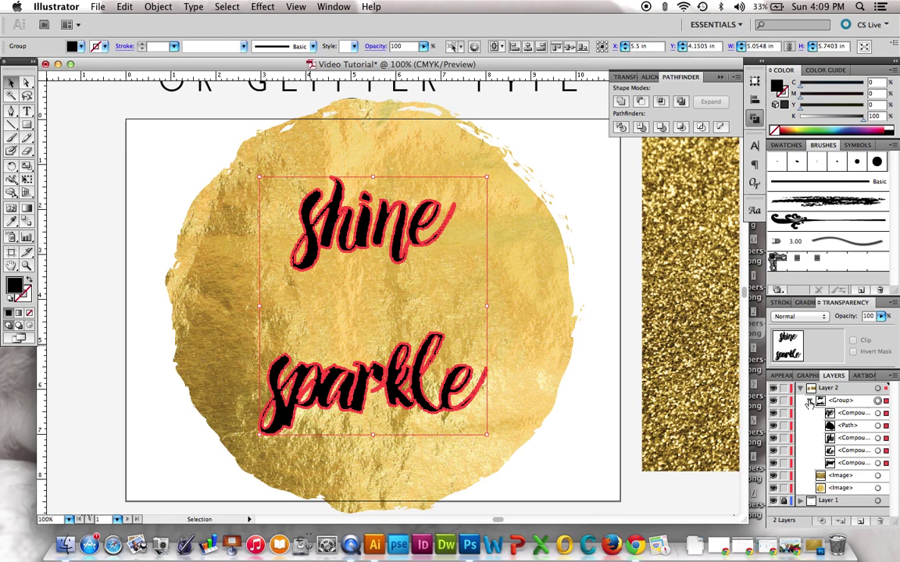
pyautogui.click(809, 402)
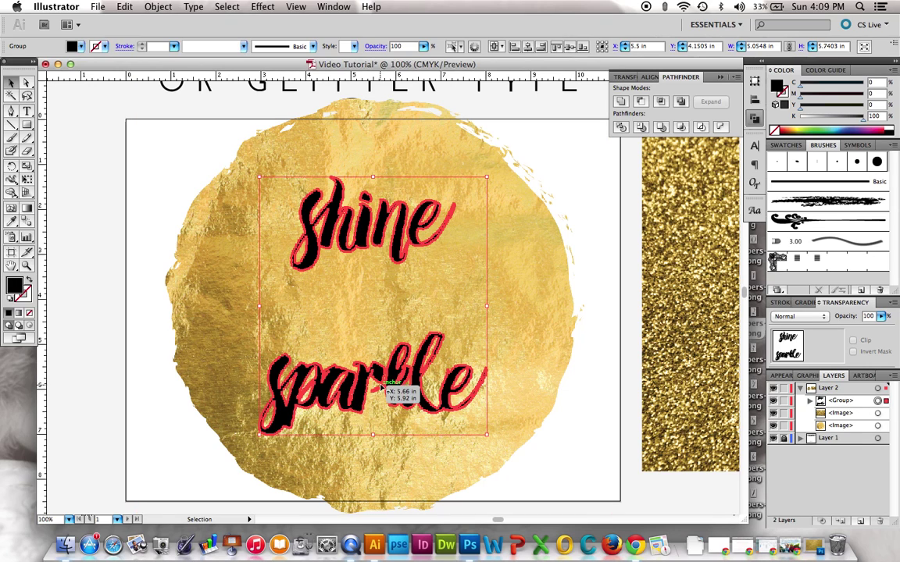
pyautogui.click(810, 401)
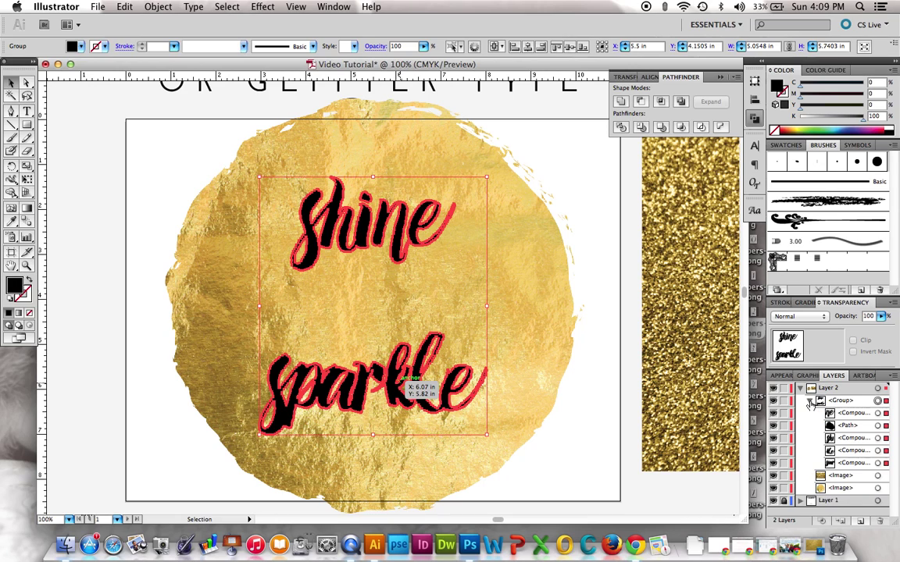
pyautogui.click(810, 401)
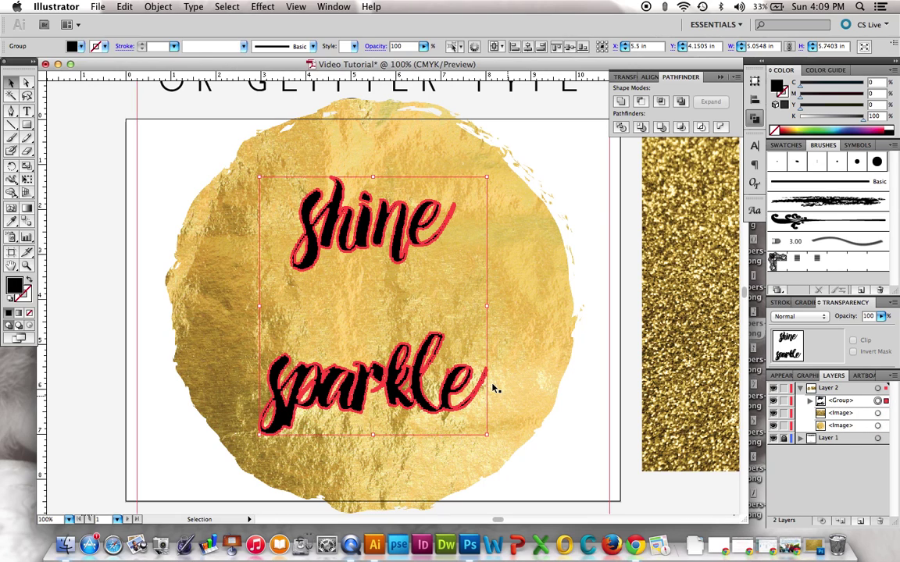
# Step: Combine the lettering into one compound path via Object > Compound Path > Make
pyautogui.click(158, 6)
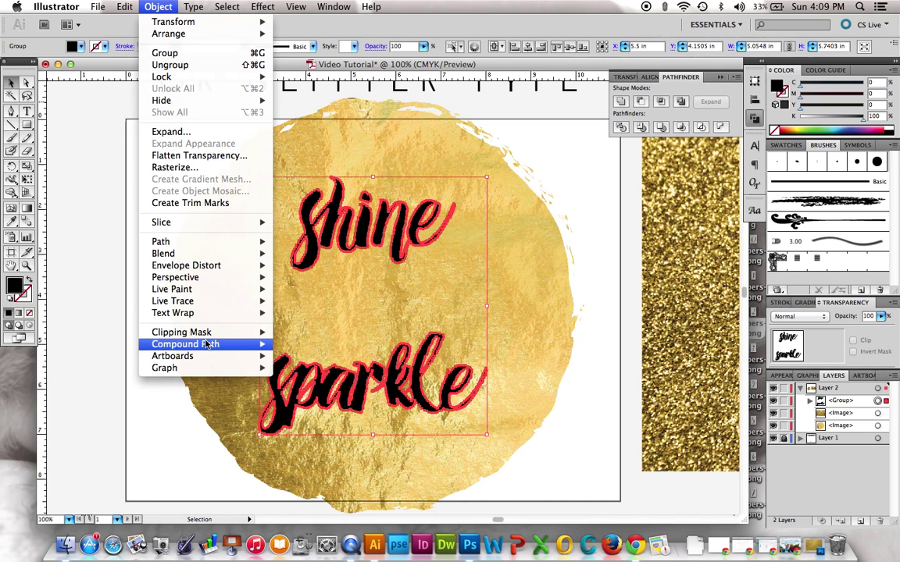
pyautogui.moveTo(187, 344)
pyautogui.click(300, 344)
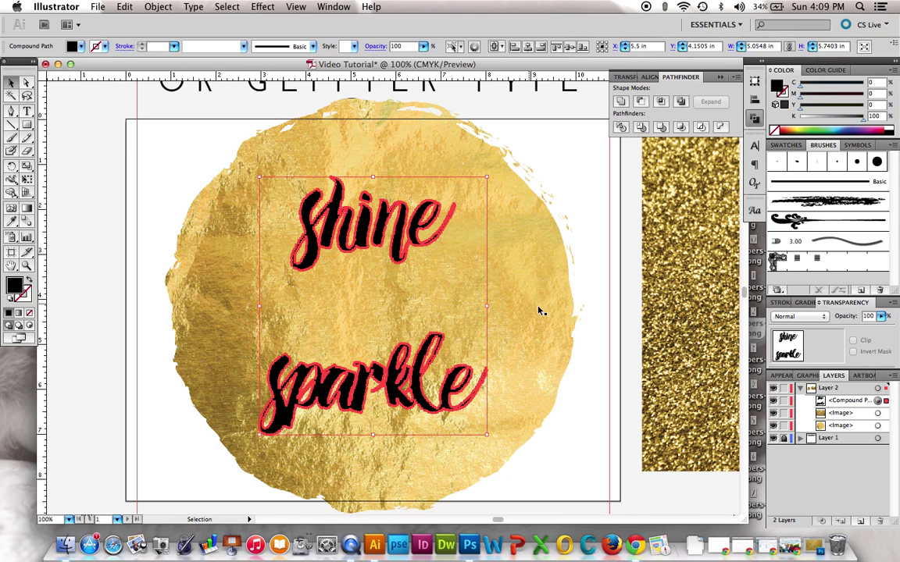
# Step: Clip the gold foil image to the compound lettering, accepting the complexity warning, then zoom out
pyautogui.keyDown('shift'); pyautogui.click(556, 316); pyautogui.keyUp('shift')
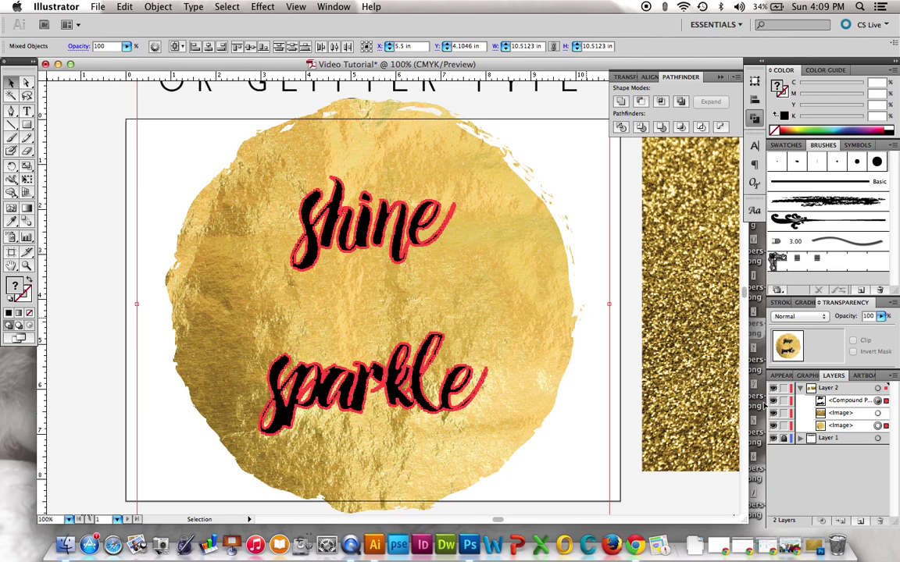
pyautogui.press('super+7')
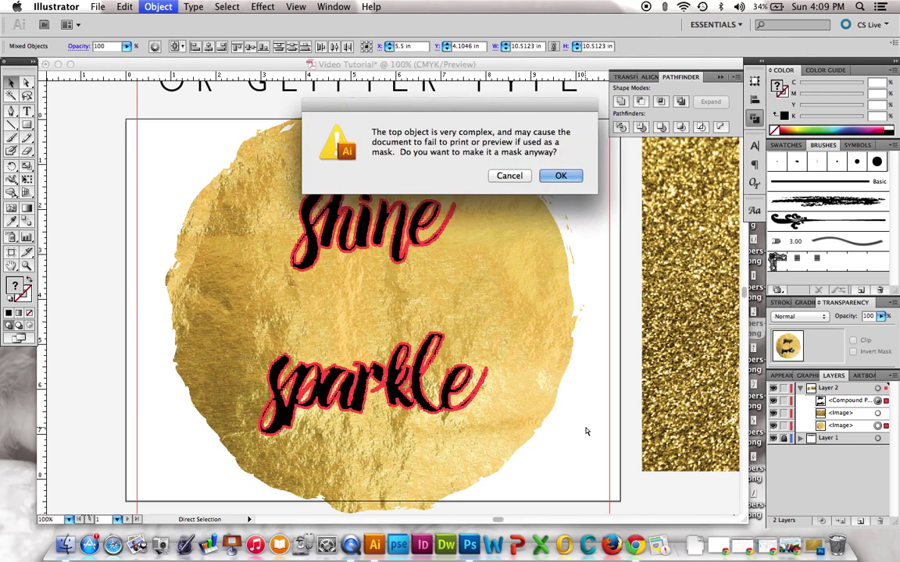
pyautogui.click(567, 176)
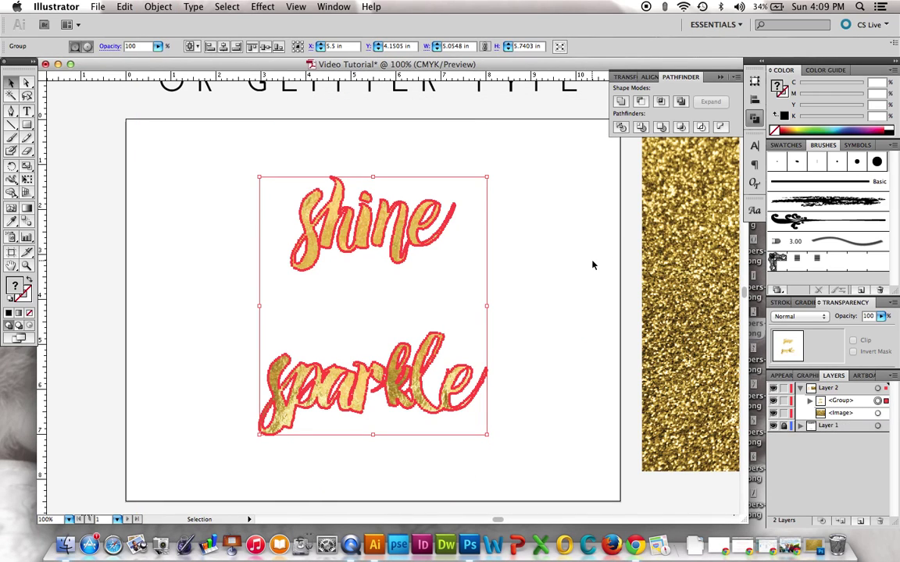
pyautogui.click(599, 276)
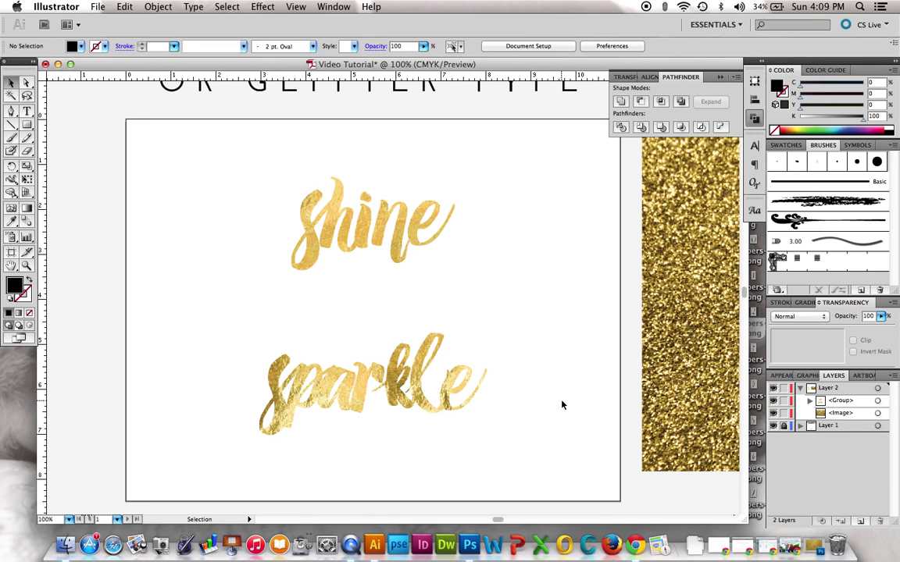
pyautogui.press('super+minus')
pyautogui.press('super+minus')
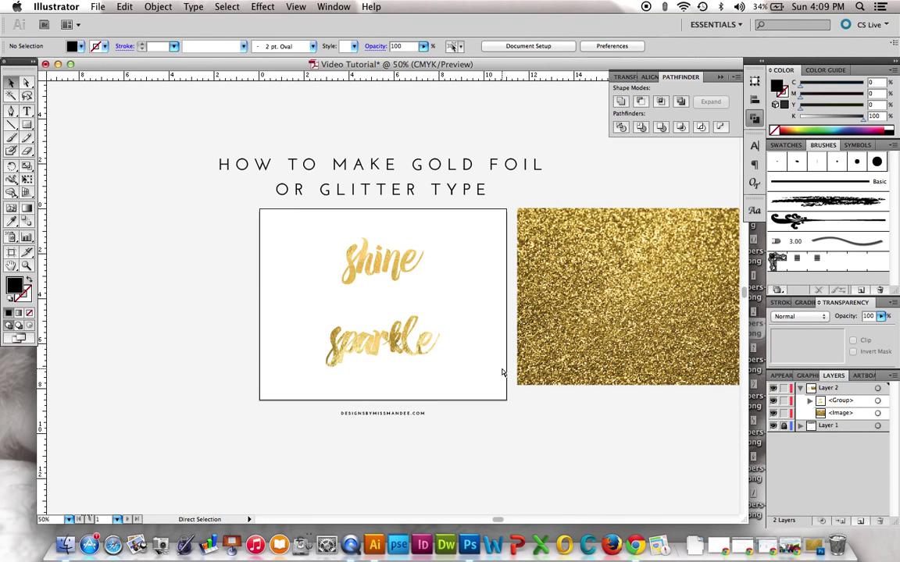
# Step: Revert to live black type and move the gold foil circle left, off the artboard
pyautogui.press('super+a')
pyautogui.press('super+alt+7')
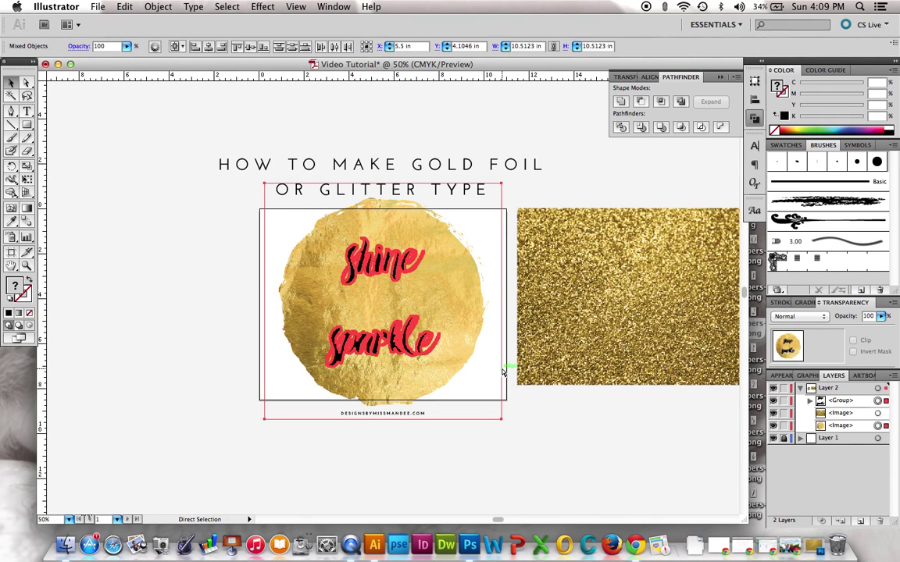
pyautogui.press('super+z')
pyautogui.moveTo(504, 374); pyautogui.dragTo(230, 306)
pyautogui.press('super+equal')
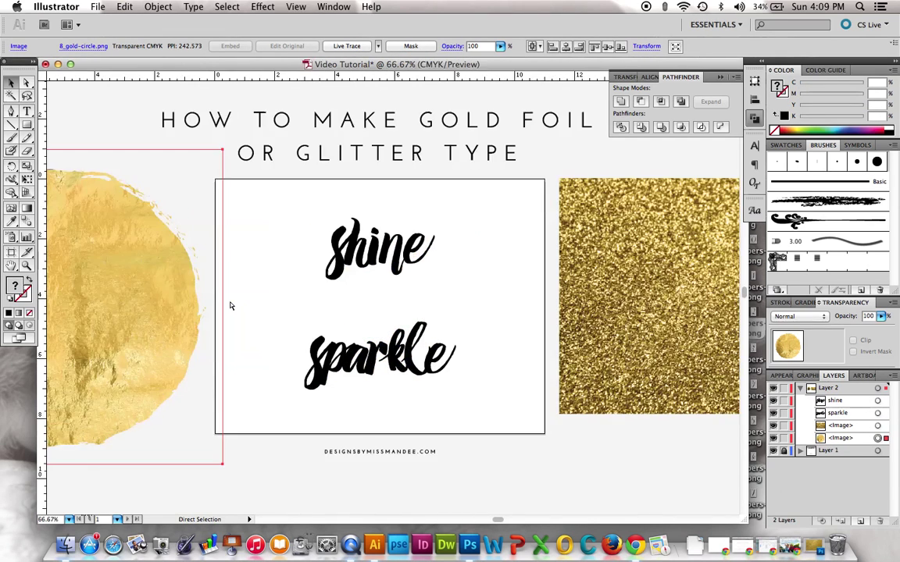
pyautogui.press('v')
pyautogui.click(27, 124)
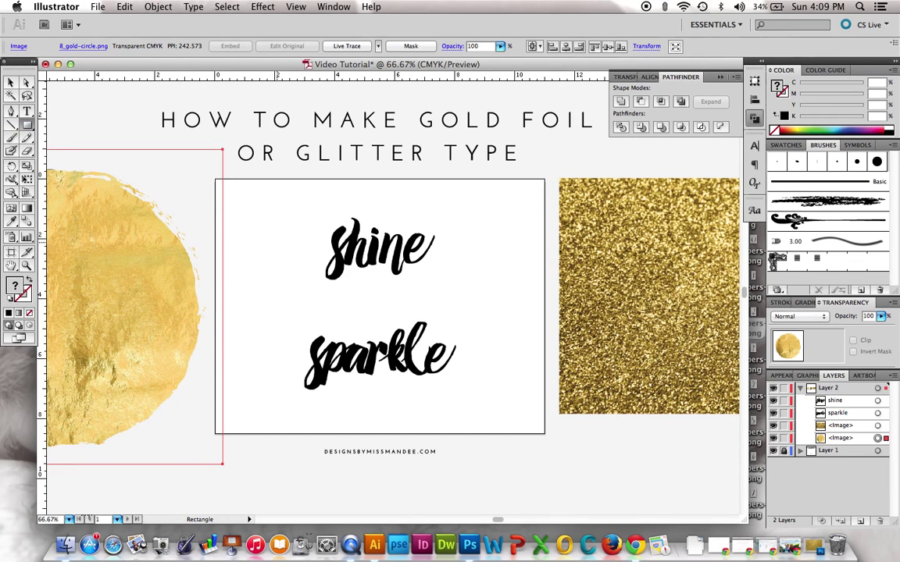
# Step: Draw a thin black bar left of 'shine' and duplicate it for the right side
pyautogui.moveTo(275, 239); pyautogui.dragTo(316, 247)
pyautogui.press('v')
pyautogui.press('super+c')
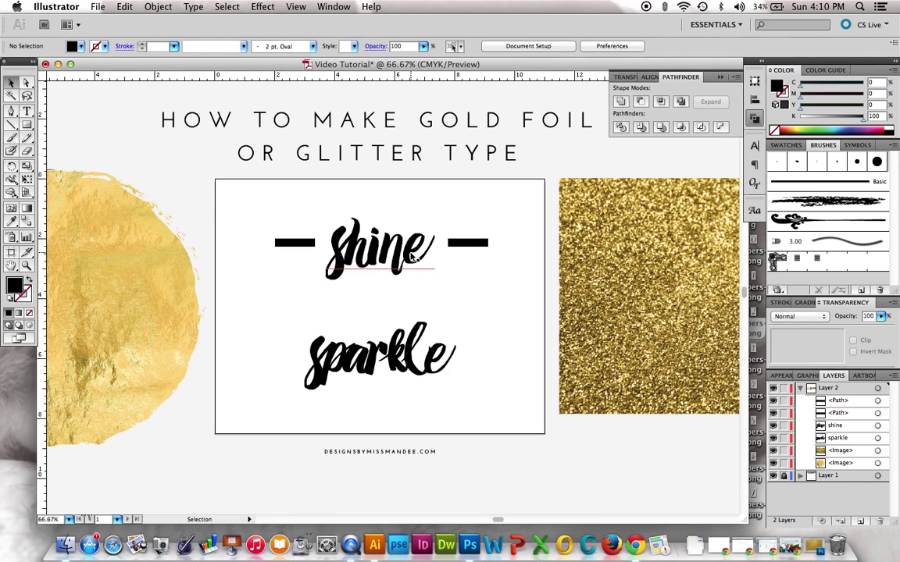
# Step: Convert 'shine' to outlines and select it together with both bars
pyautogui.click(412, 256)
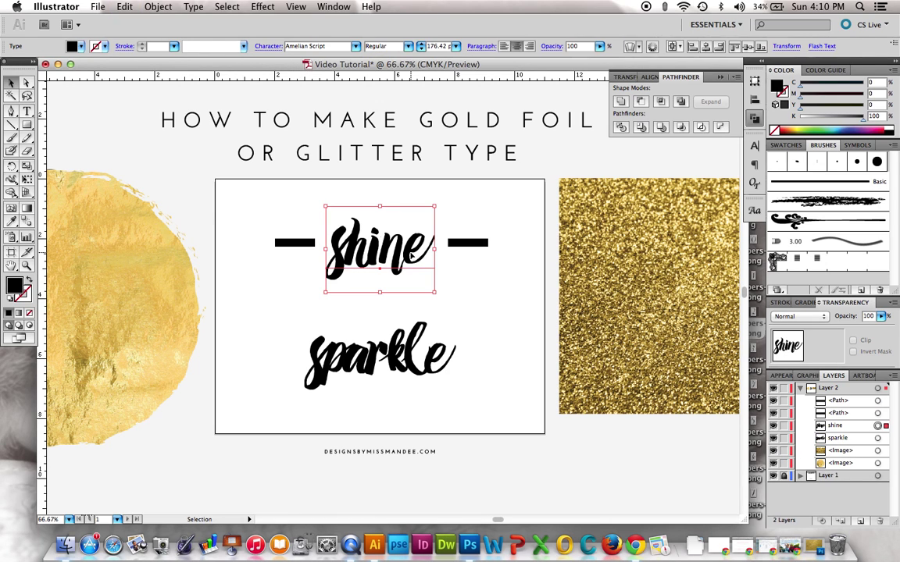
pyautogui.click(193, 8)
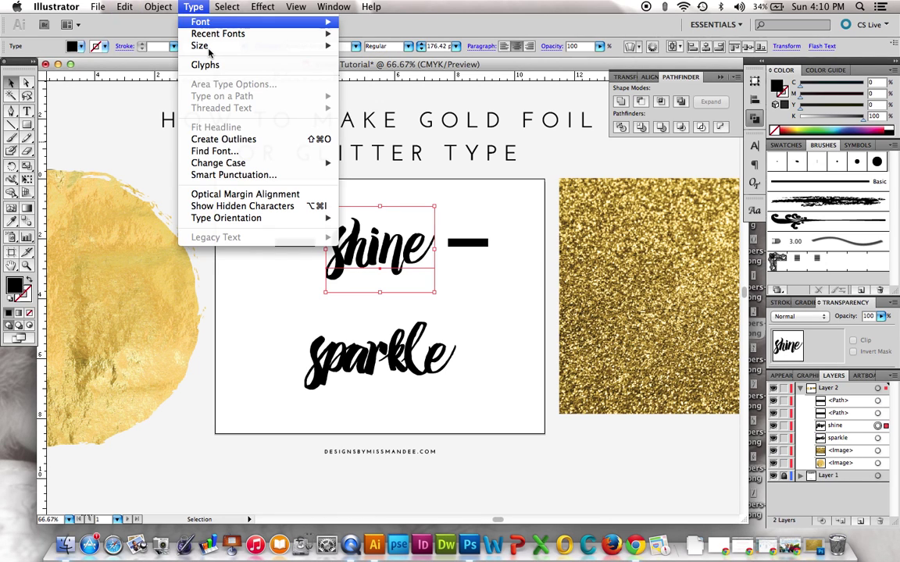
pyautogui.click(226, 139)
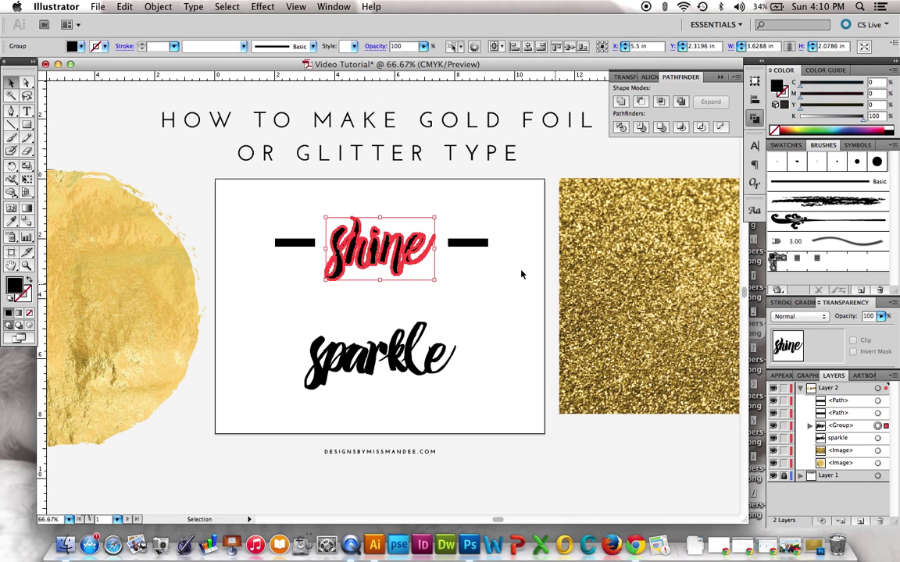
pyautogui.keyDown('shift'); pyautogui.click(478, 247); pyautogui.keyUp('shift')
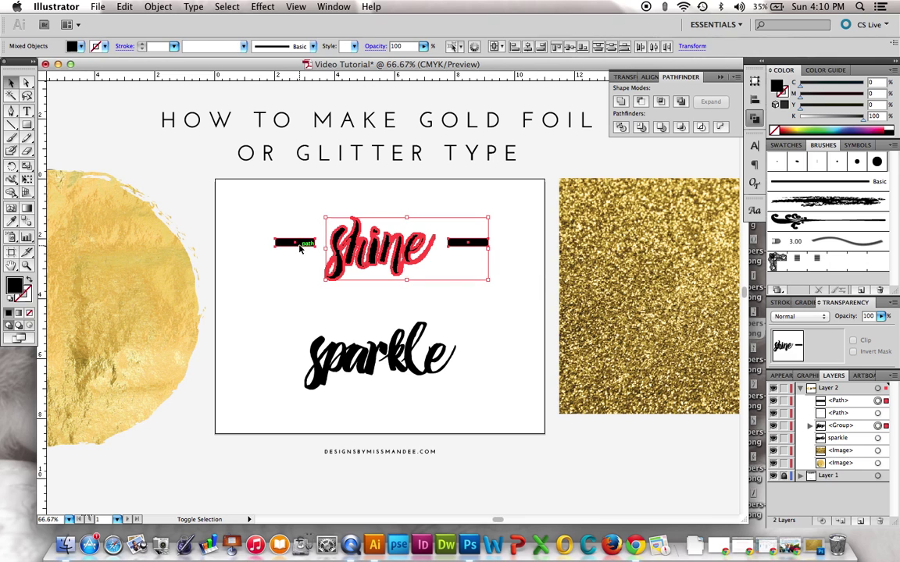
pyautogui.keyDown('shift'); pyautogui.click(299, 247); pyautogui.keyUp('shift')
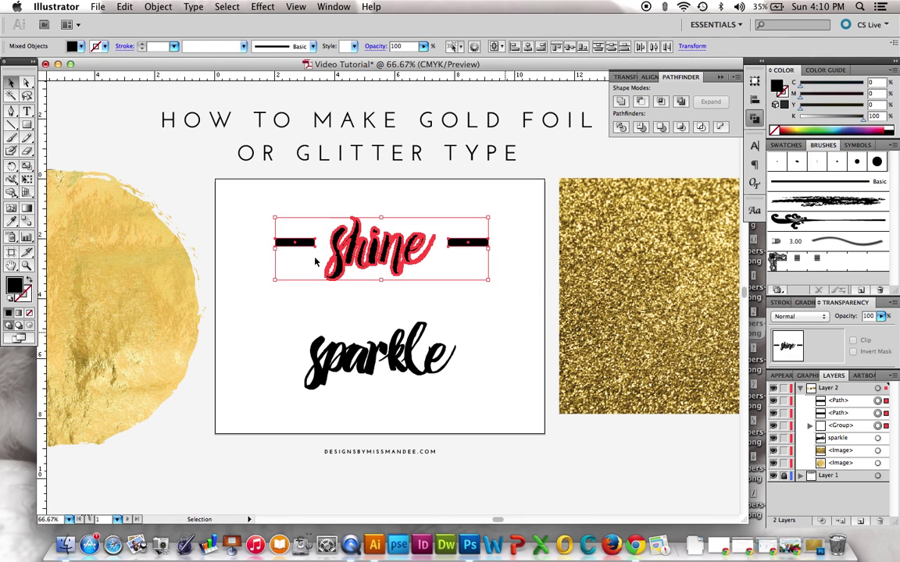
pyautogui.click(158, 6)
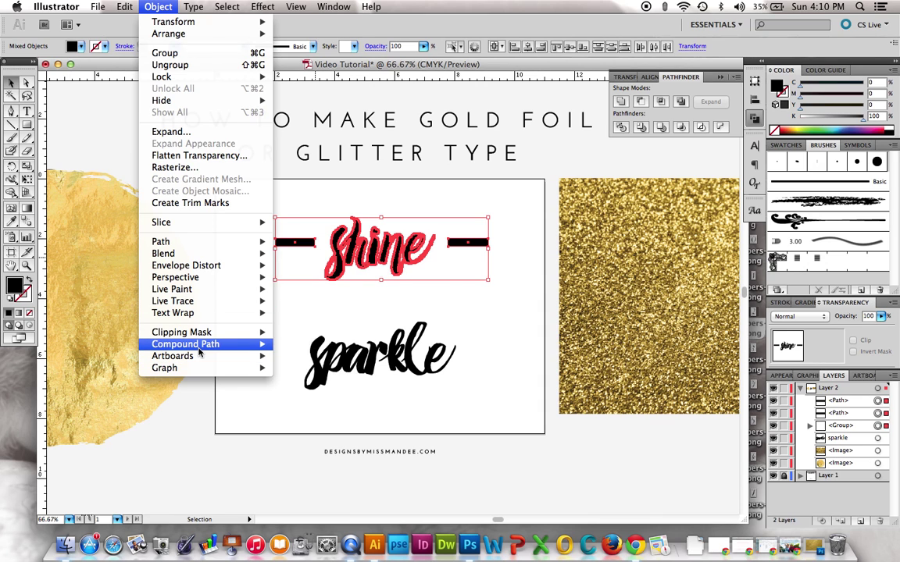
# Step: Join 'shine' and its bars into a compound path, then clip the glitter image to it
pyautogui.moveTo(234, 345)
pyautogui.click(299, 349)
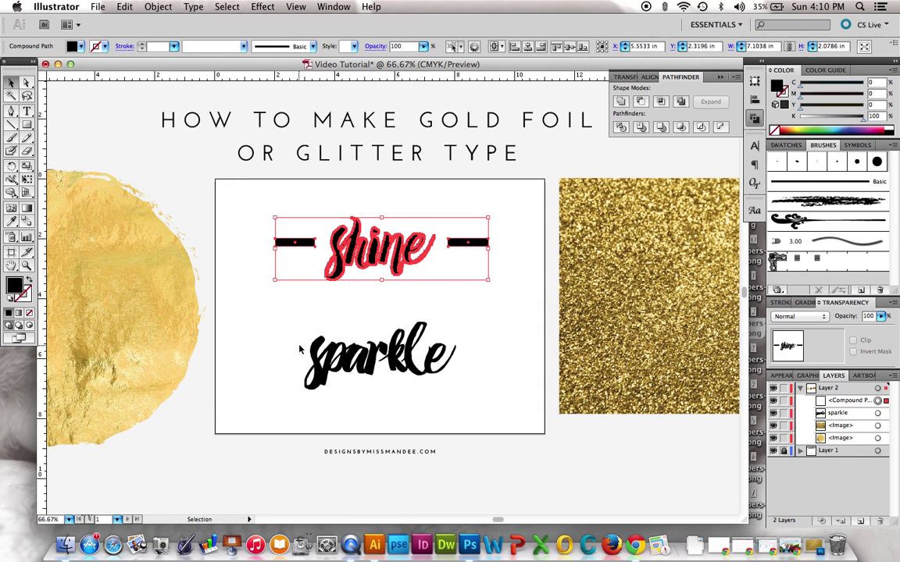
pyautogui.moveTo(607, 259); pyautogui.dragTo(294, 280)
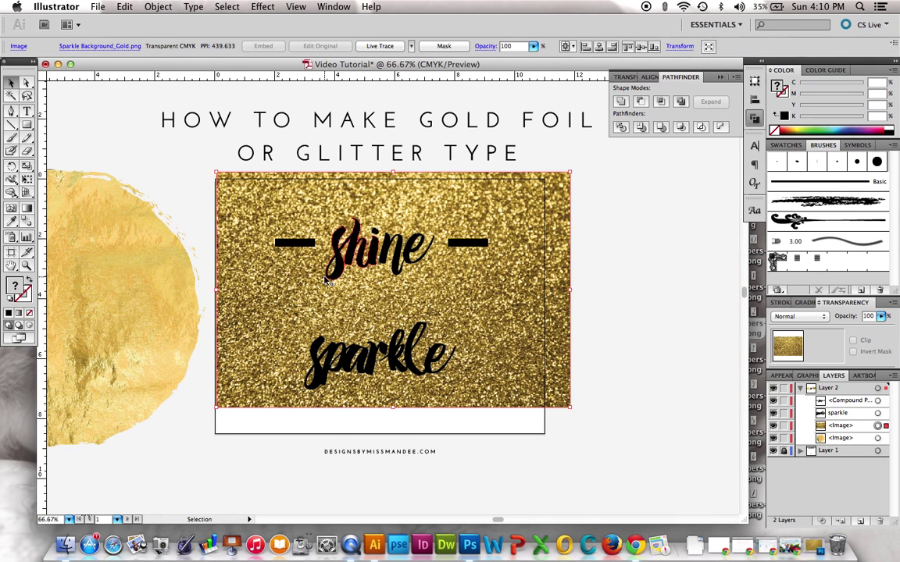
pyautogui.keyDown('shift'); pyautogui.click(363, 255); pyautogui.keyUp('shift')
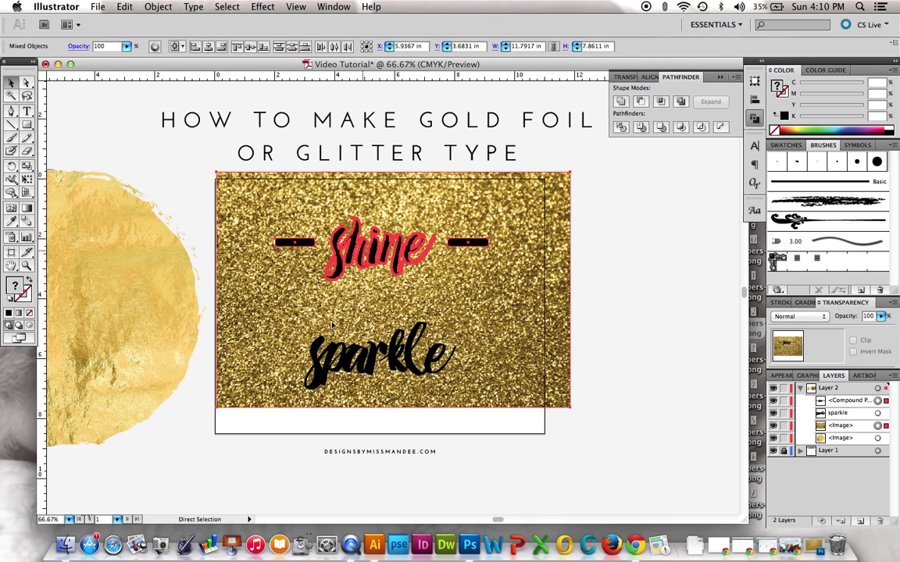
pyautogui.click(158, 6)
pyautogui.moveTo(201, 332)
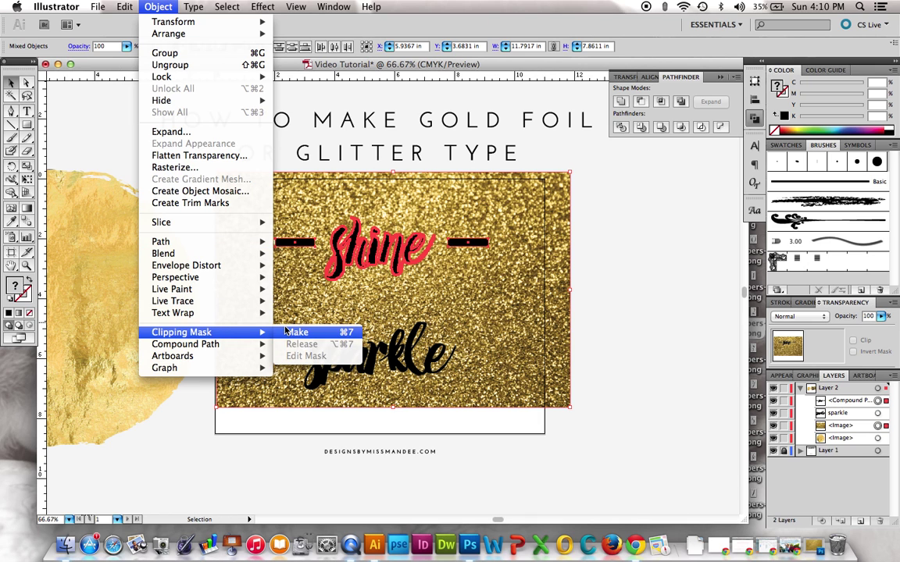
pyautogui.click(287, 332)
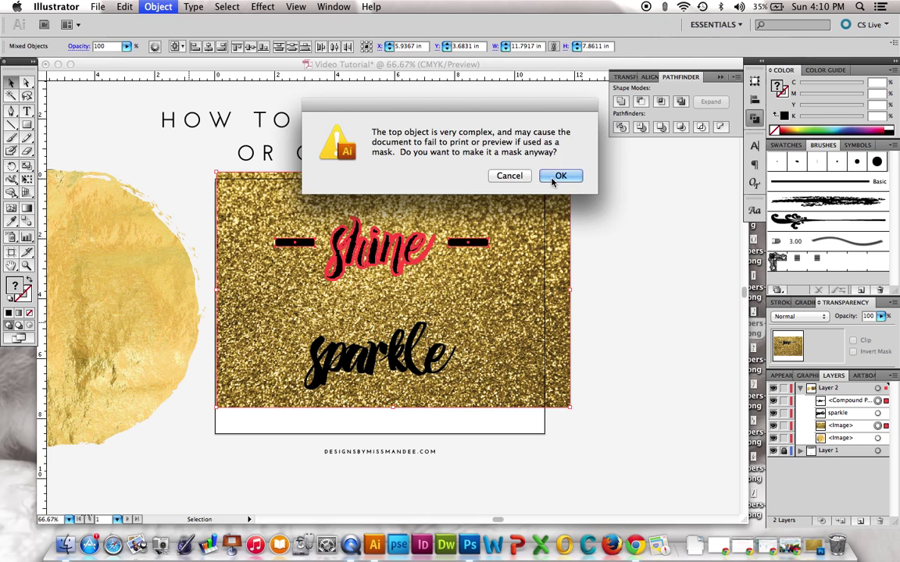